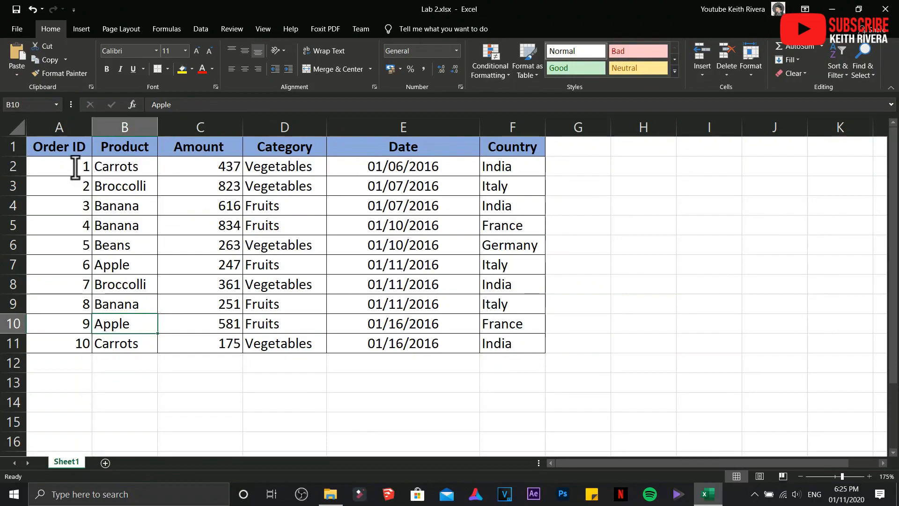
Step: Insert a PivotTable on a new worksheet, based on the order data in Sheet1 range A1:F11
left_click(50, 146)
left_click_drag(50, 146, 496, 356)
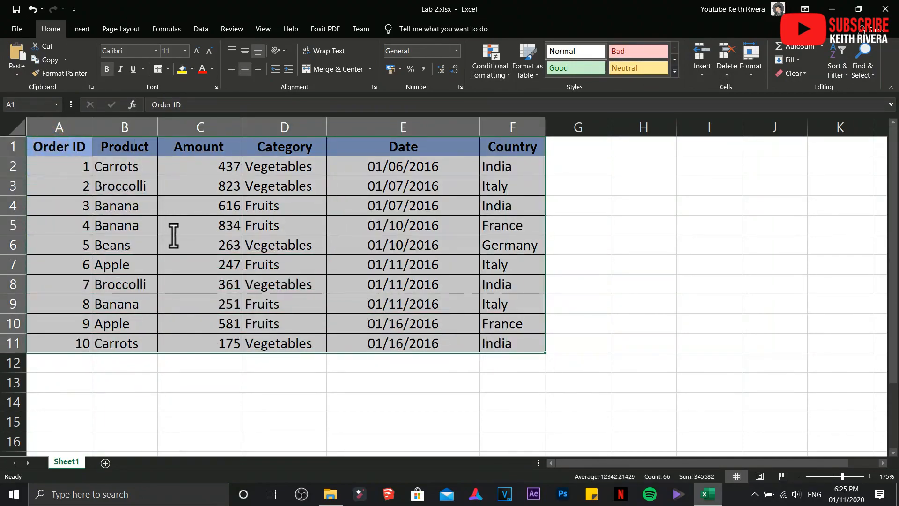
left_click(83, 30)
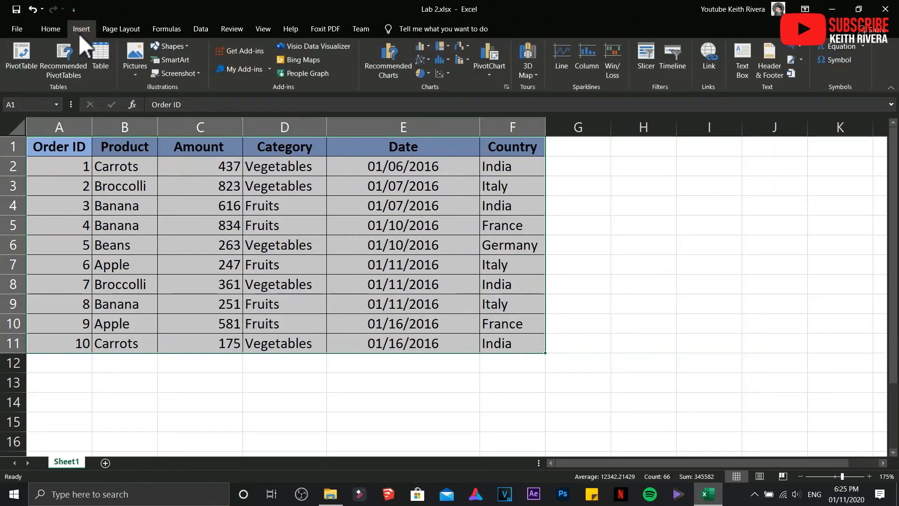
left_click(21, 57)
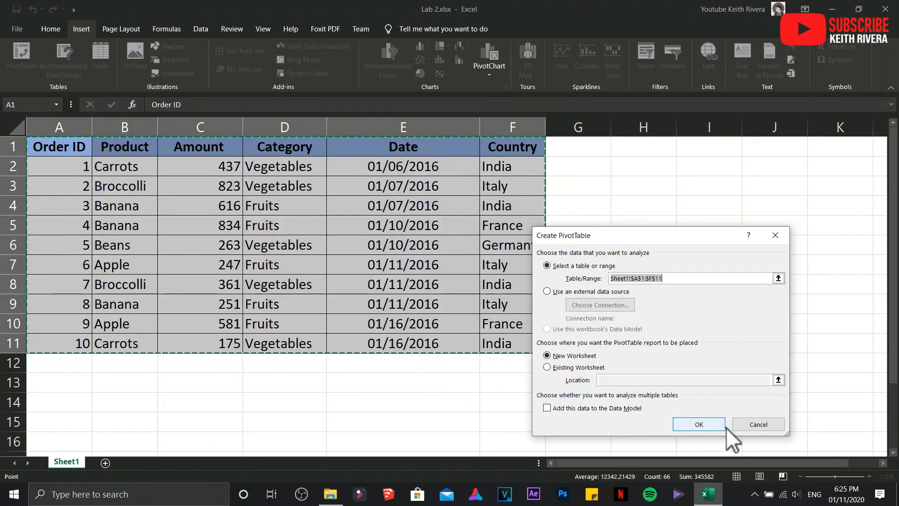
left_click(712, 422)
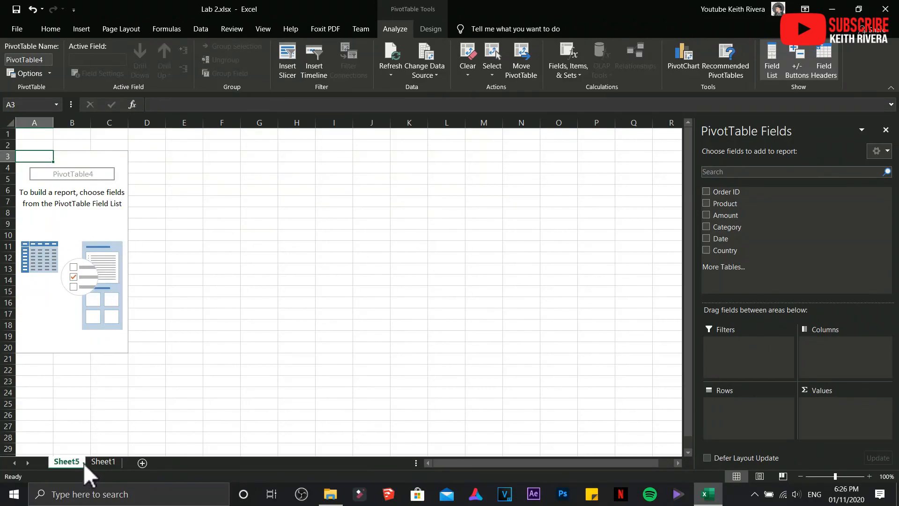
left_click(103, 462)
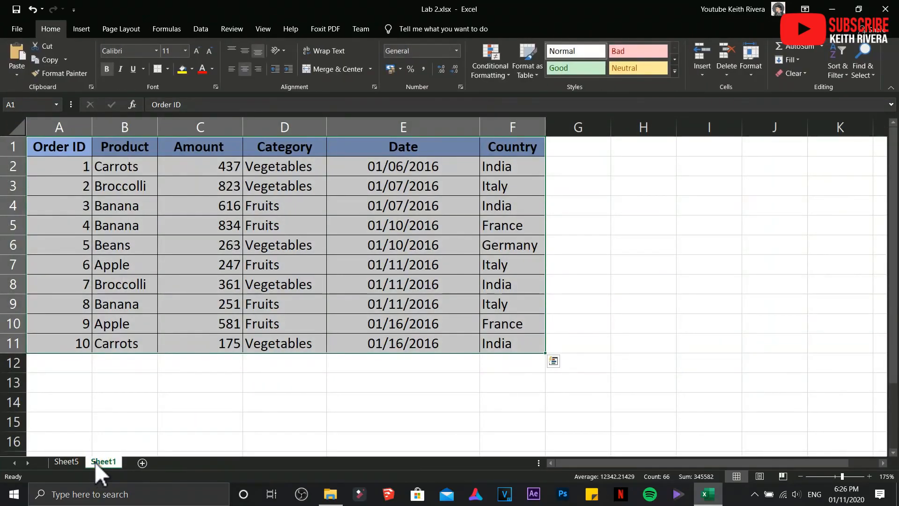
left_click(75, 461)
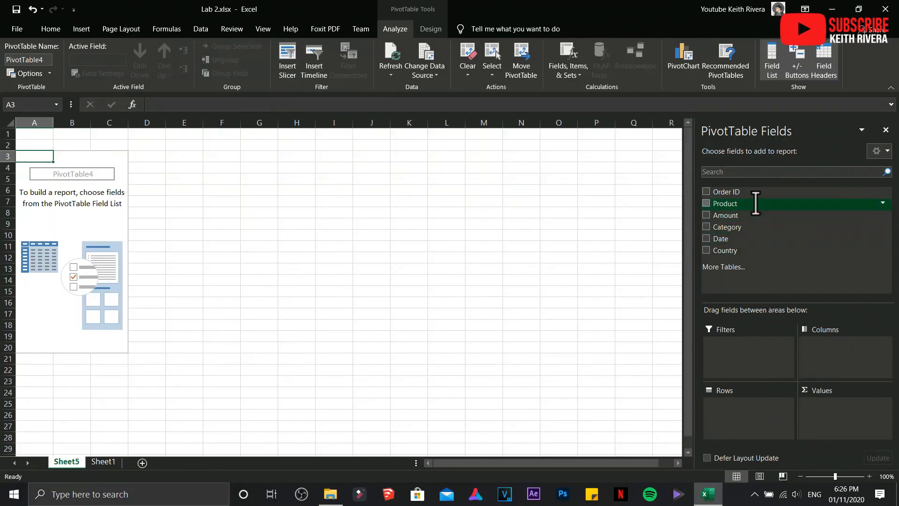
Step: Add the Product, Amount, Category, Country and Date fields to the PivotTable report
left_click(706, 203)
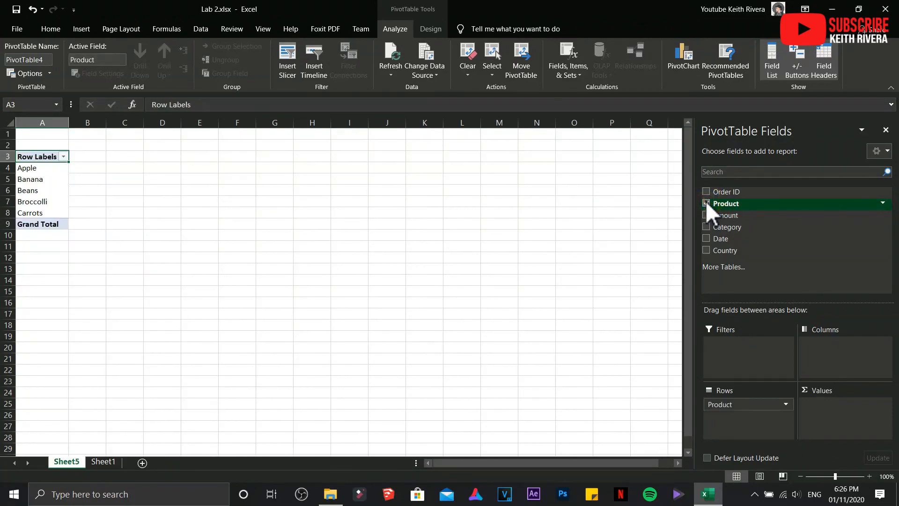
left_click(707, 213)
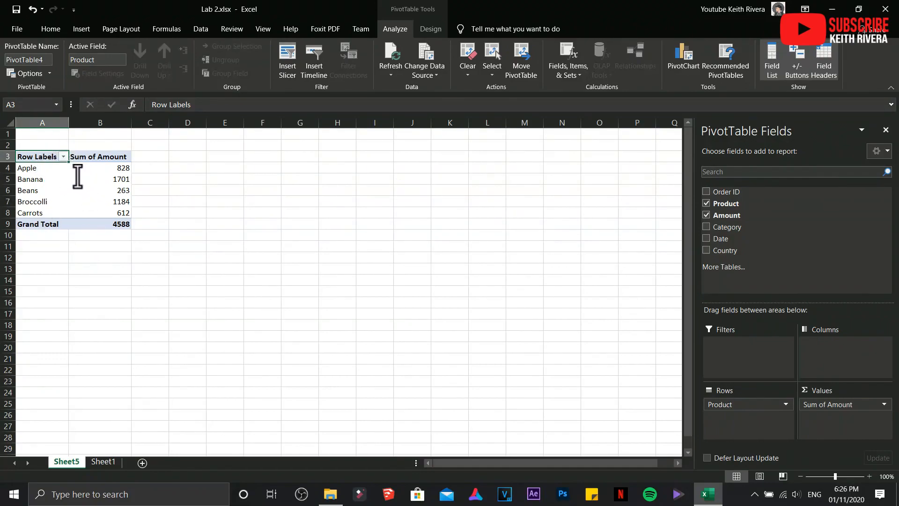
left_click(705, 226)
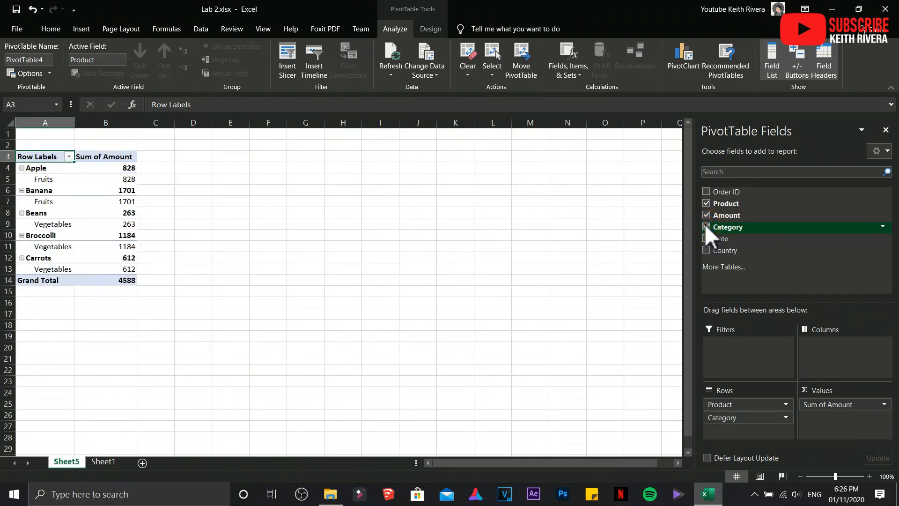
left_click(706, 249)
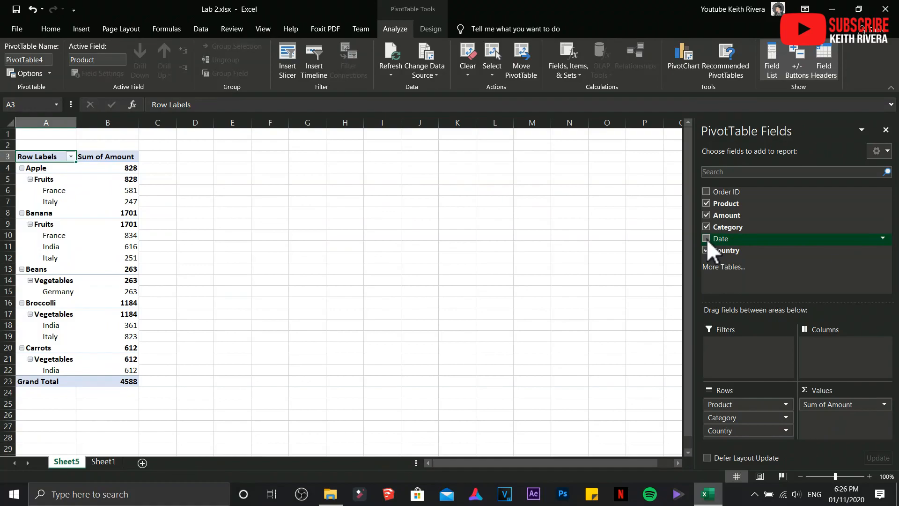
left_click(706, 239)
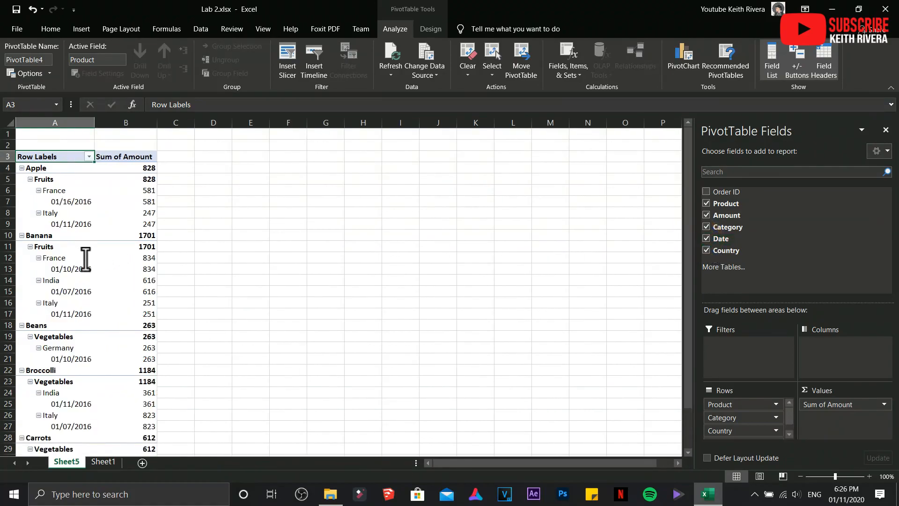
Step: Move the Date and Category fields from Rows to Filters, and the Product field from Rows to Columns
scroll(106, 271, "down", 3)
scroll(105, 268, "up", 4)
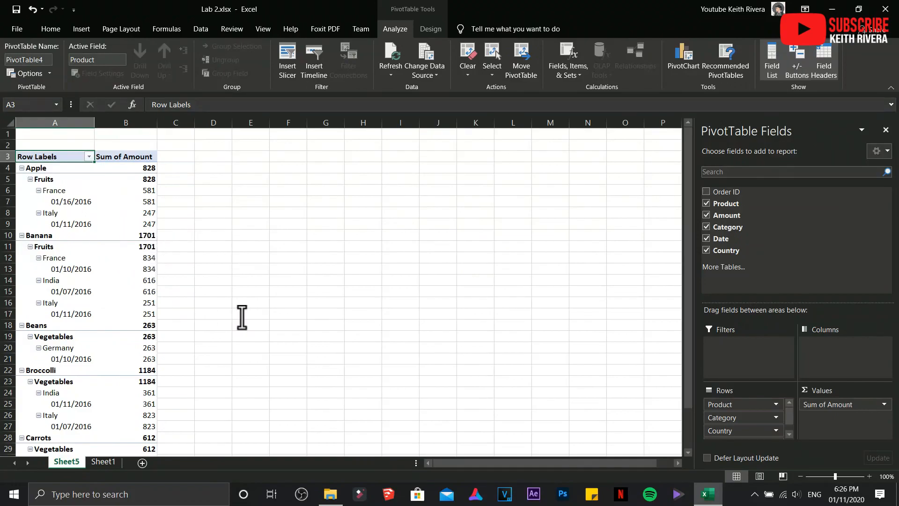
left_click_drag(688, 205, 685, 228)
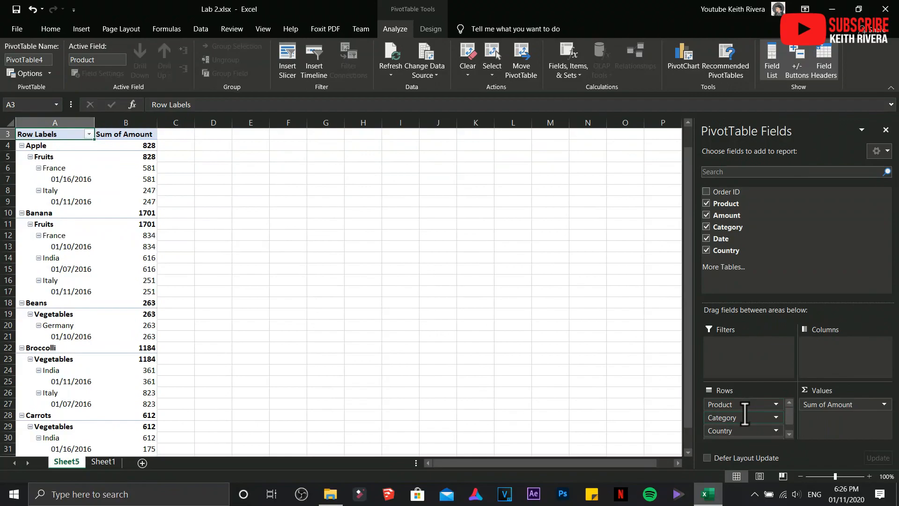
left_click_drag(791, 414, 790, 422)
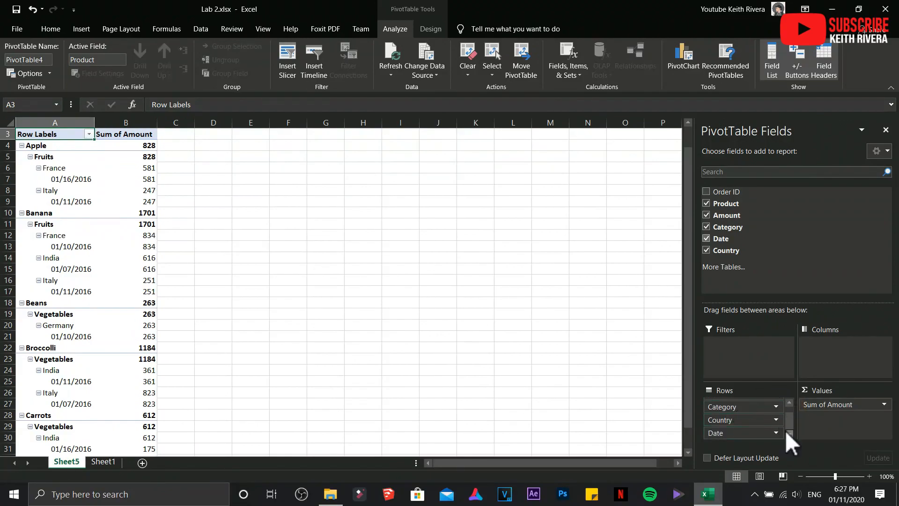
left_click_drag(749, 432, 756, 369)
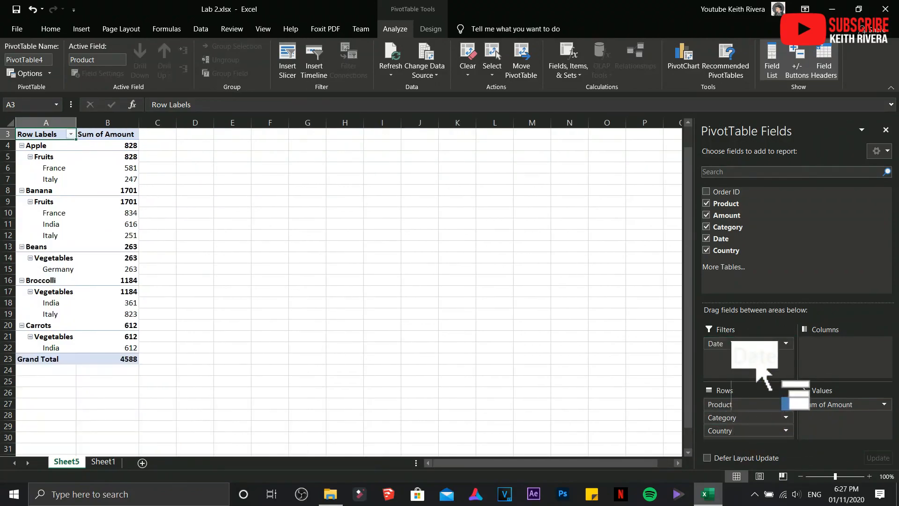
left_click_drag(751, 417, 754, 372)
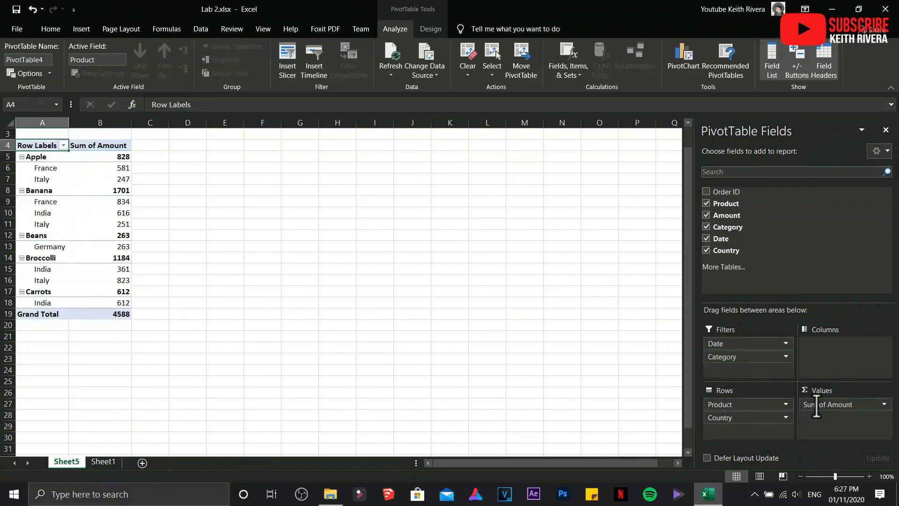
left_click(754, 405)
left_click_drag(754, 405, 820, 357)
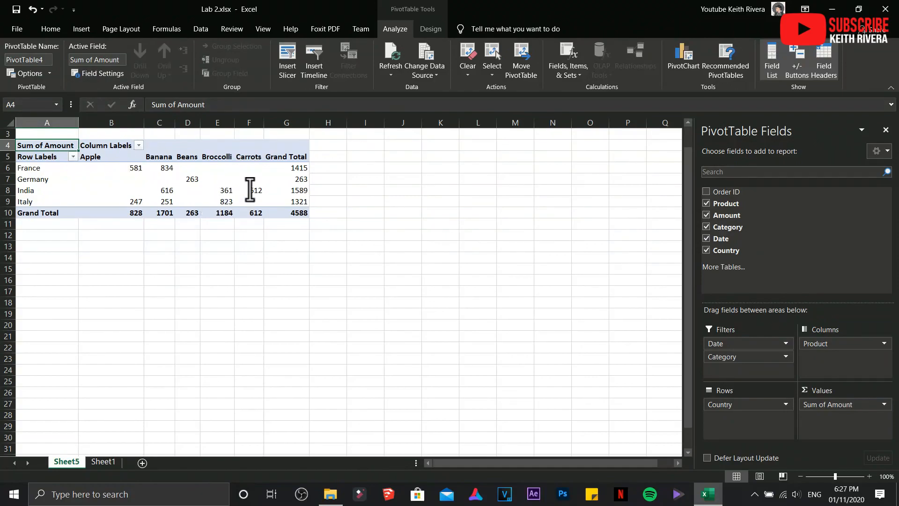
Step: Filter the pivot table's column labels to show only the product Broccolli
mouse_move(126, 181)
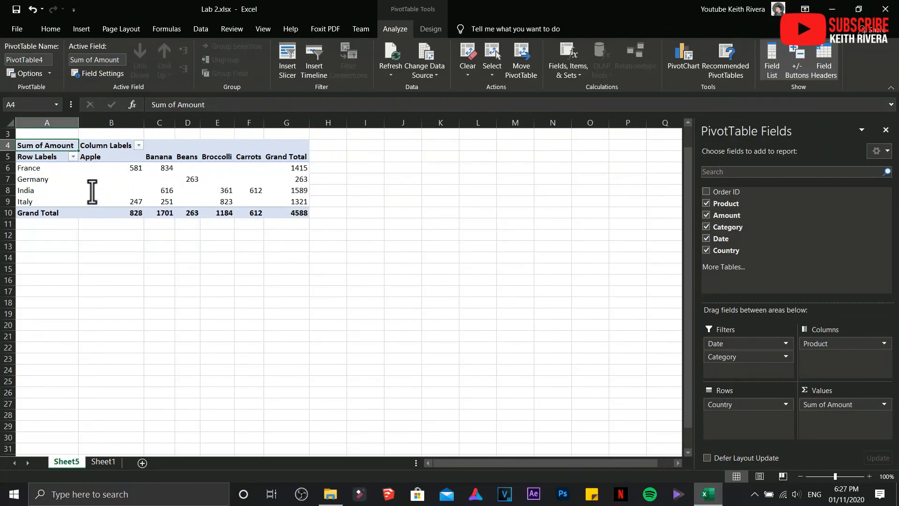
mouse_move(214, 199)
left_click(138, 146)
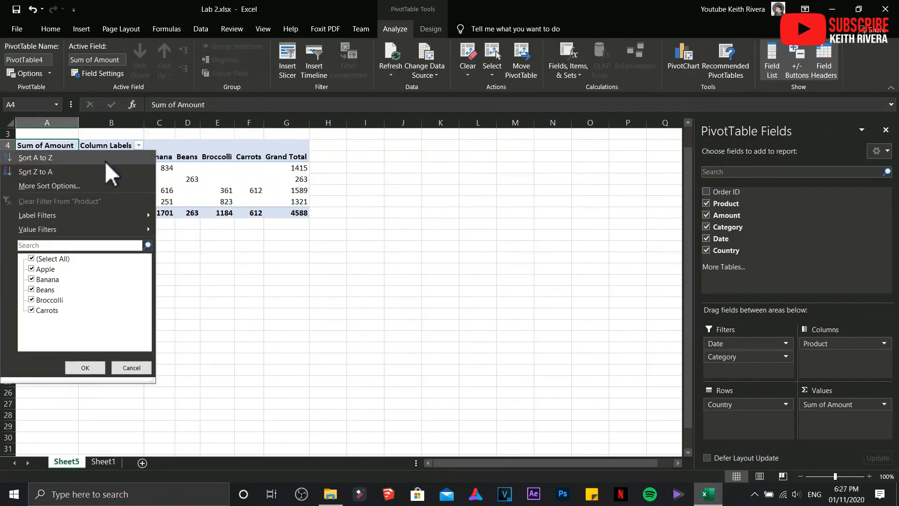
left_click(137, 147)
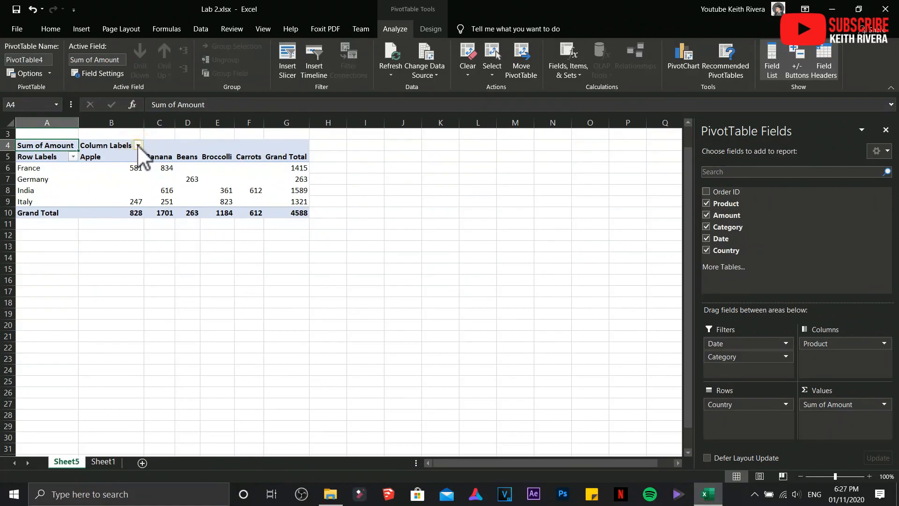
left_click(138, 145)
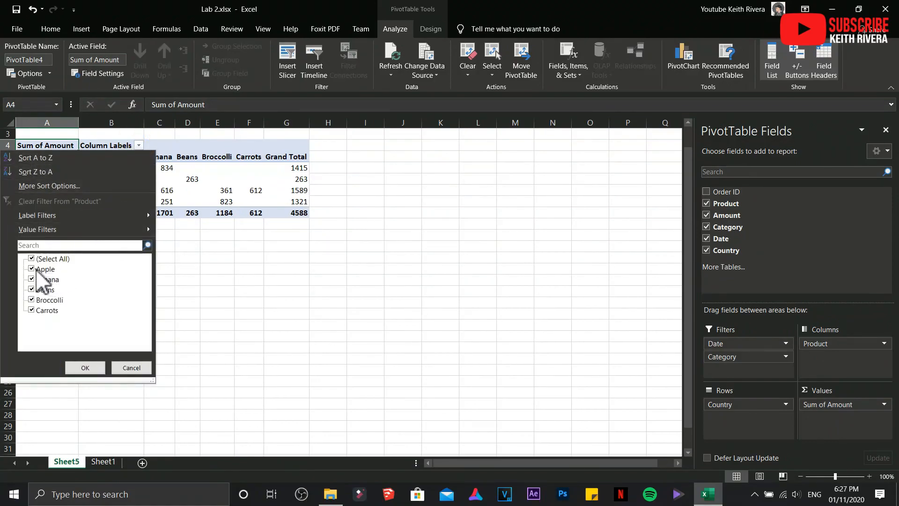
left_click(31, 259)
left_click(31, 299)
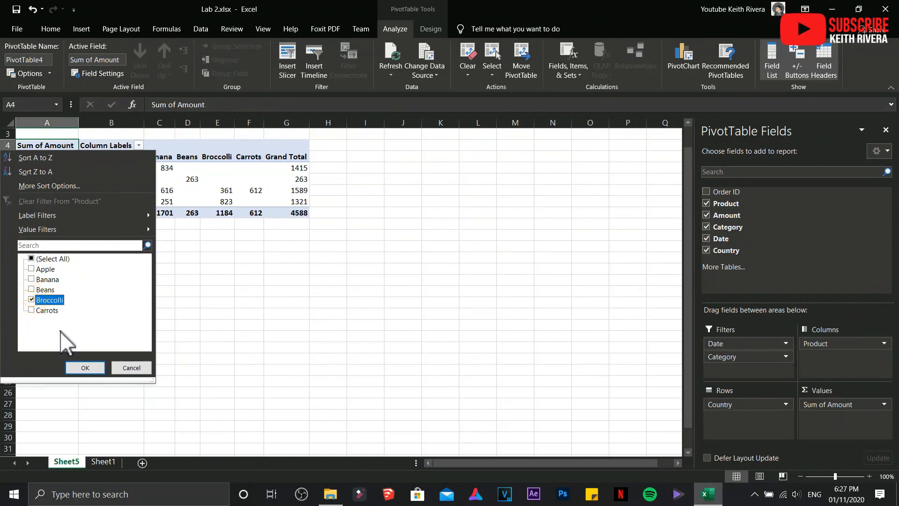
left_click(83, 371)
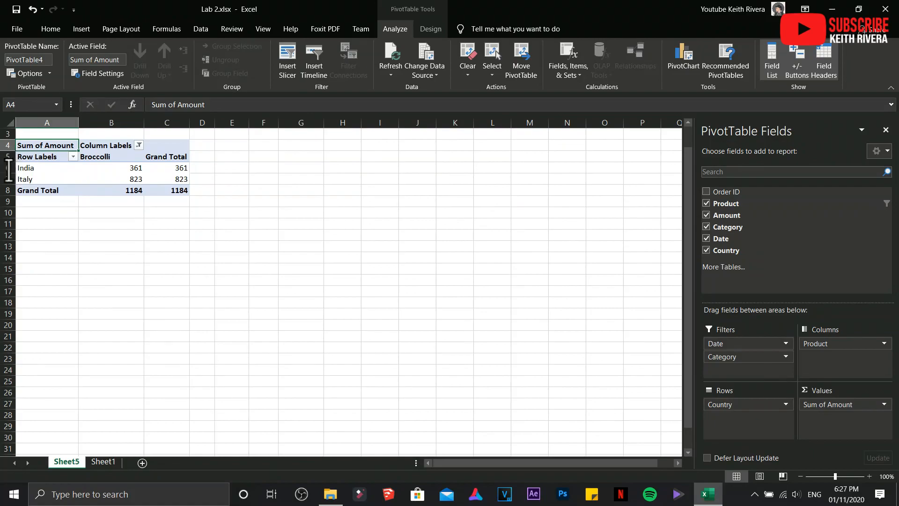
Step: Add Banana to the products shown by the column label filter
left_click(139, 145)
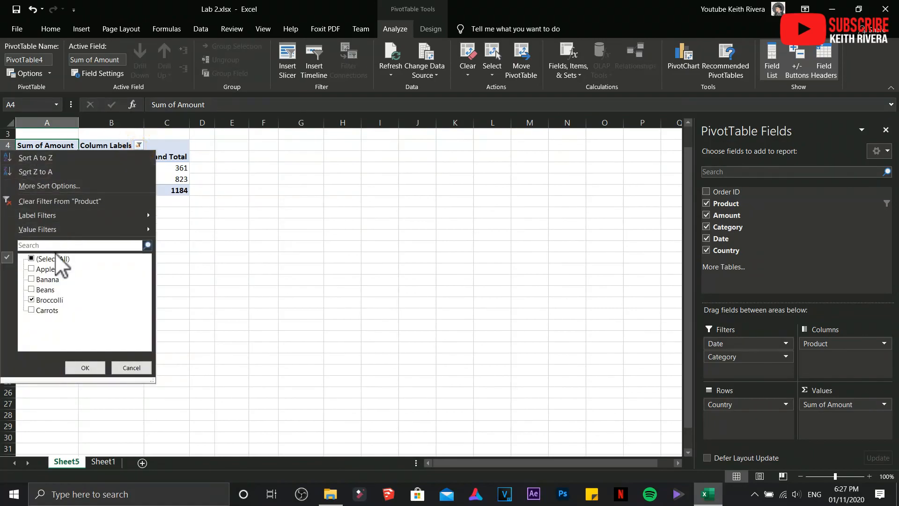
left_click(31, 279)
left_click(85, 367)
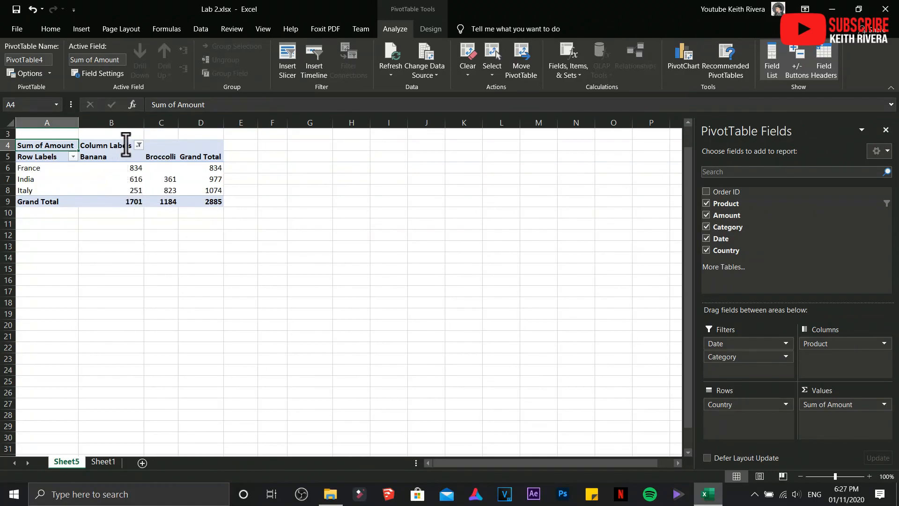
Step: Reset the column label filter to show all products
left_click(138, 146)
left_click(31, 258)
left_click(86, 367)
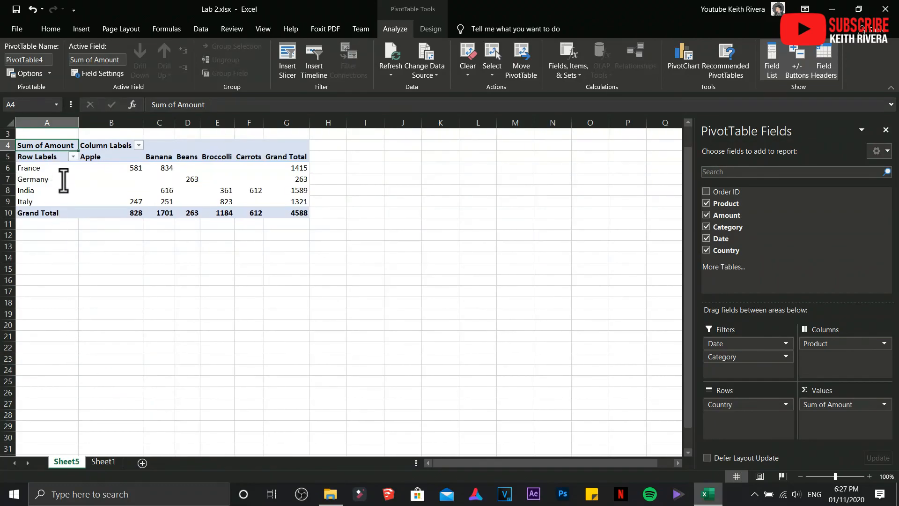
Step: Filter the pivot table's row labels to show only the country India
left_click(72, 156)
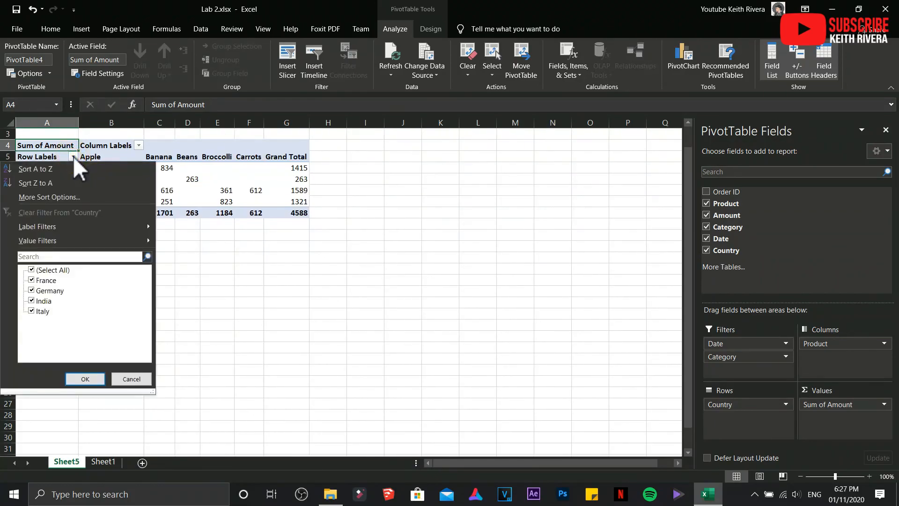
left_click(35, 268)
left_click(32, 301)
left_click(87, 377)
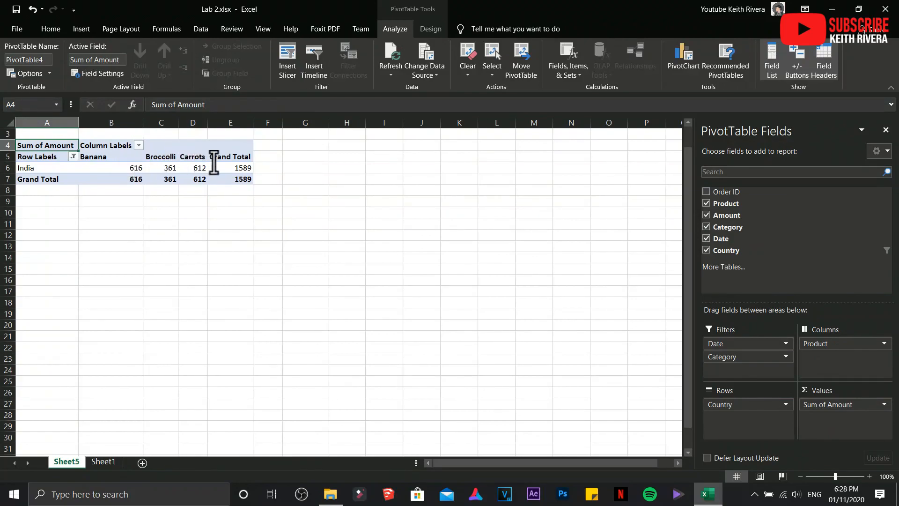
Step: Reset the row label filter to show all countries
left_click(72, 156)
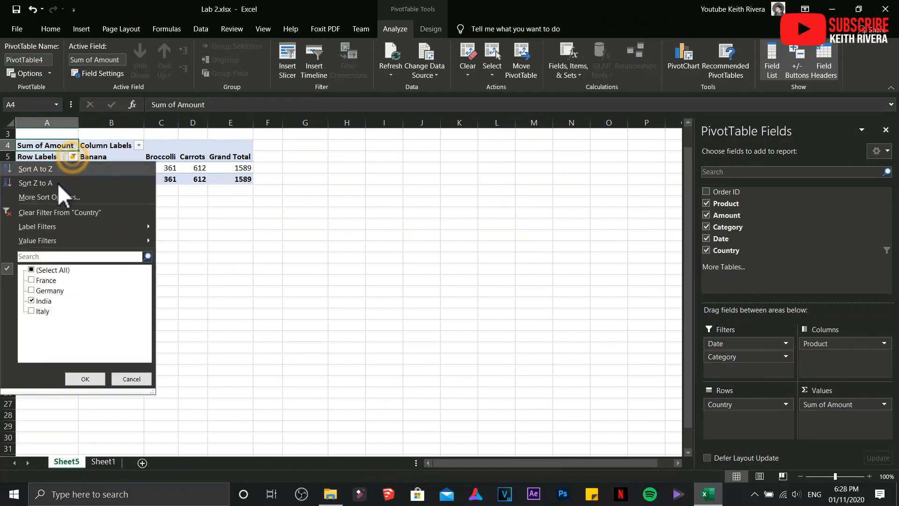
left_click(32, 269)
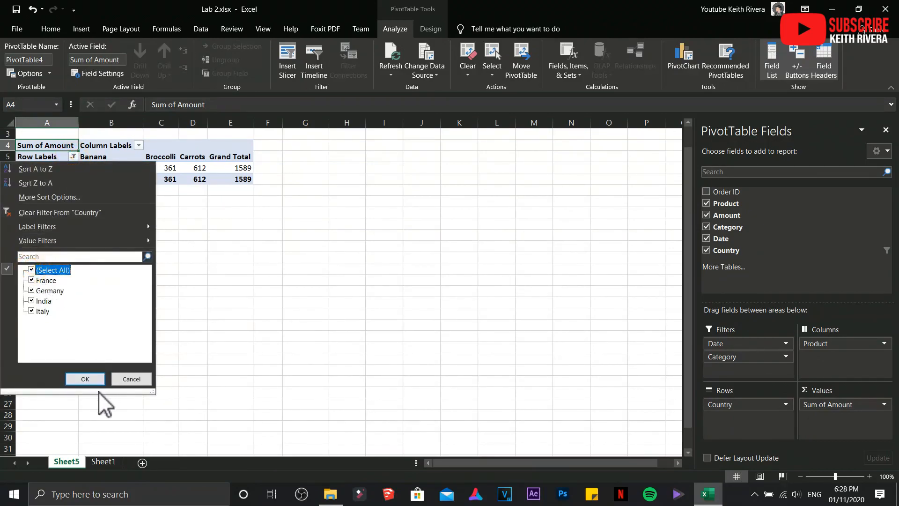
left_click(96, 380)
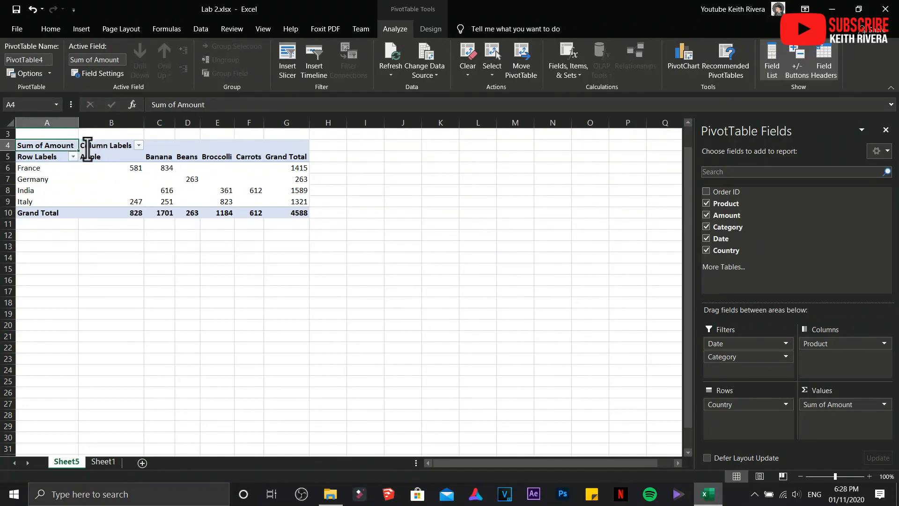
left_click(112, 159)
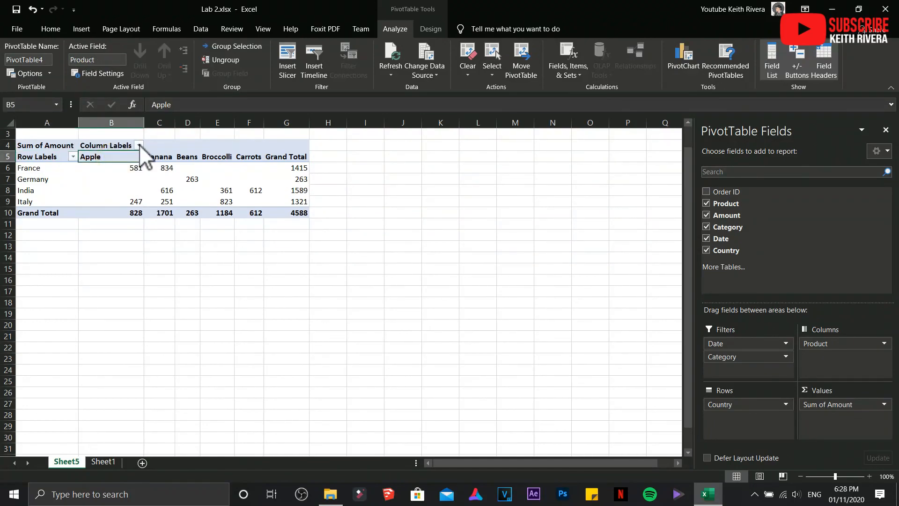
left_click(139, 145)
left_click(139, 145)
Step: Close the PivotTable field list and select the empty cell E11 below the pivot table
left_click(886, 130)
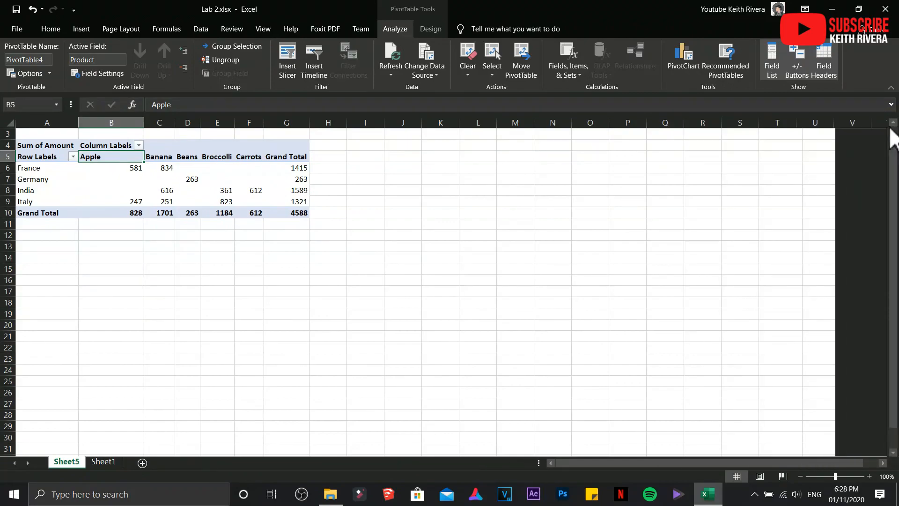
left_click(465, 182)
left_click(54, 156)
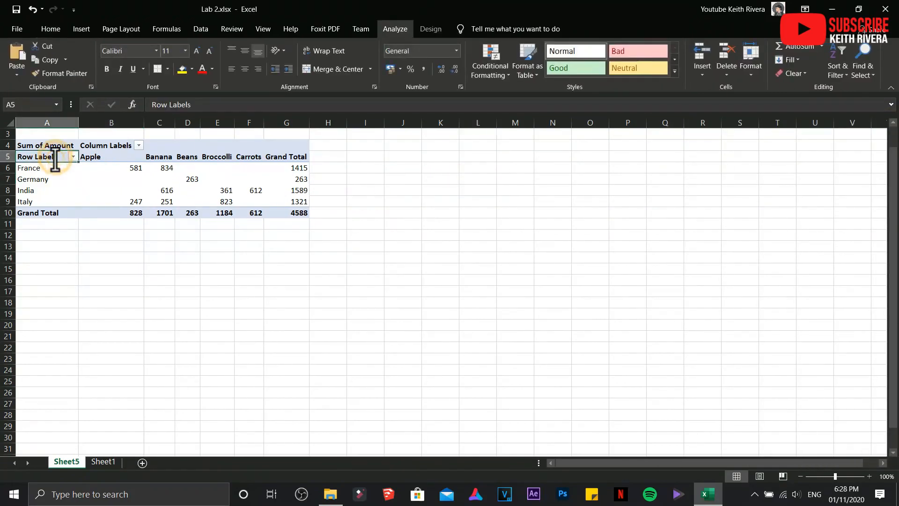
left_click(217, 224)
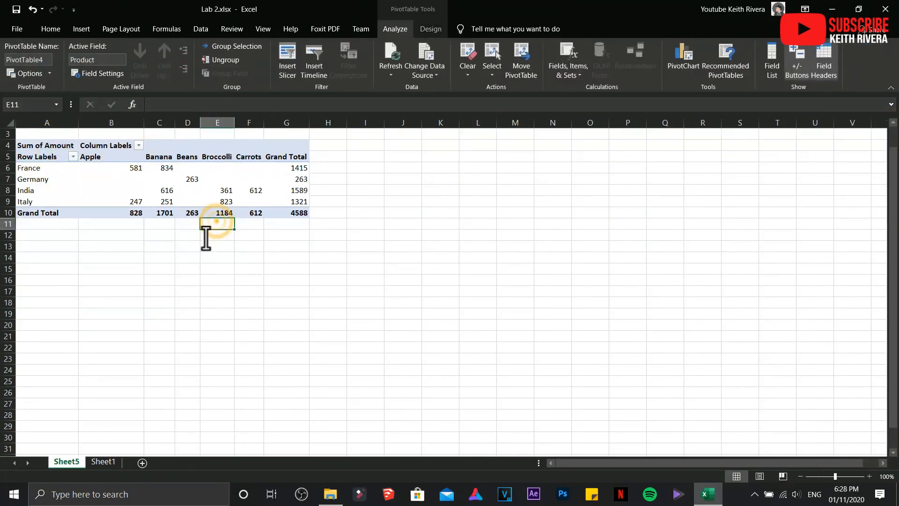
Step: Show the PivotTable field list again from the Row Labels cell, and select the empty cell K13 outside the pivot table
left_click(59, 157)
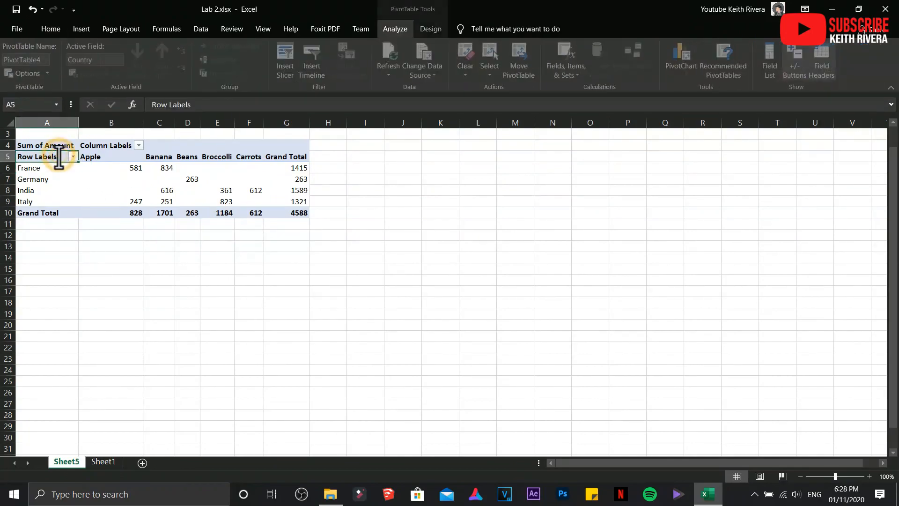
right_click(59, 157)
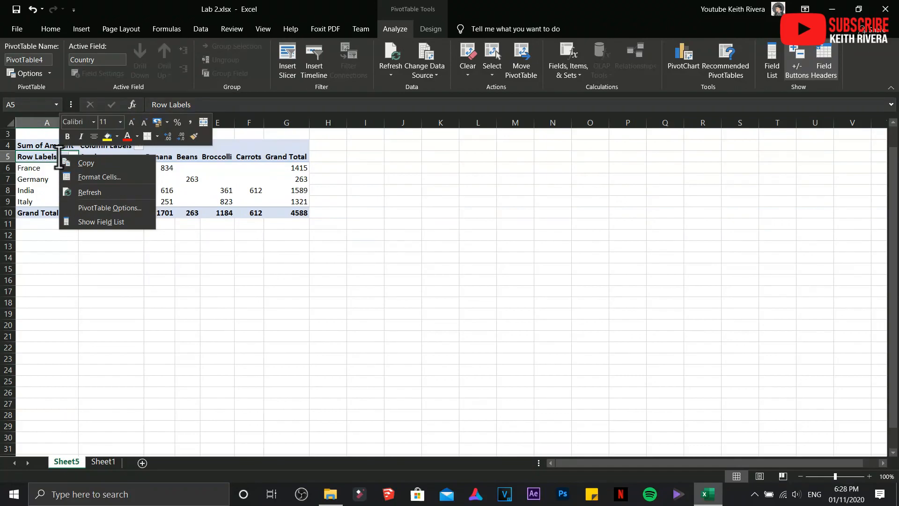
left_click(96, 223)
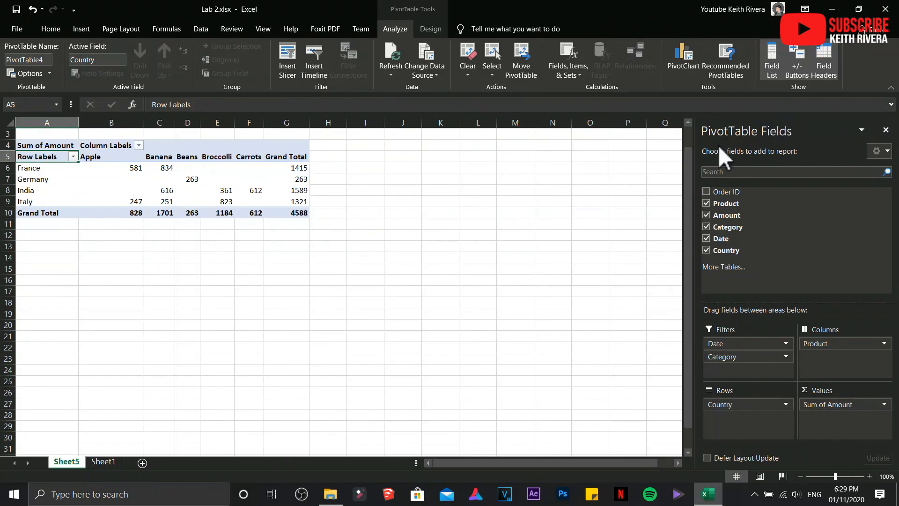
left_click(425, 249)
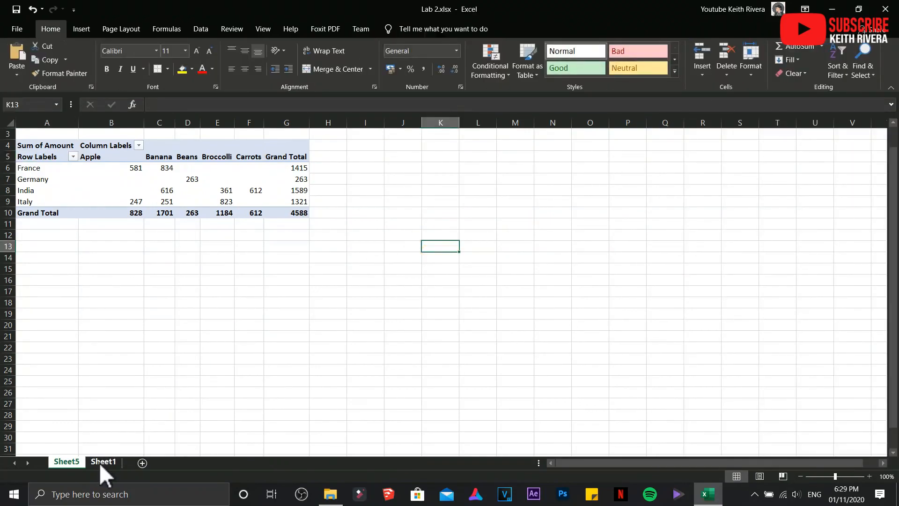
Step: Switch to Sheet1 and try selecting the order data in A1:F11
left_click(100, 461)
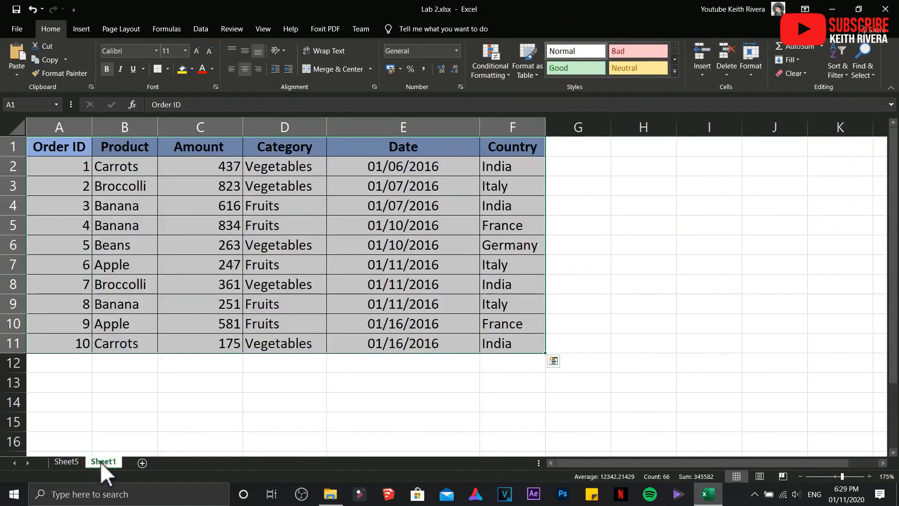
left_click(182, 424)
left_click_drag(70, 147, 495, 352)
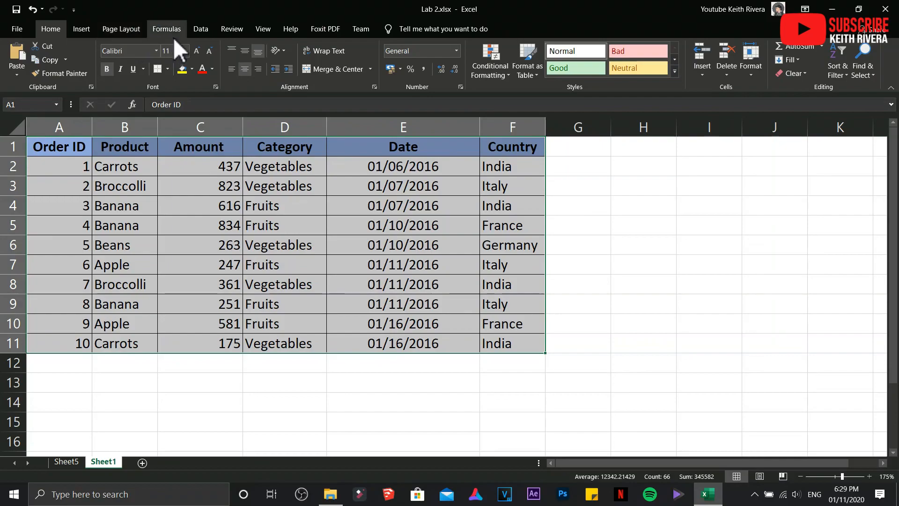
left_click(85, 30)
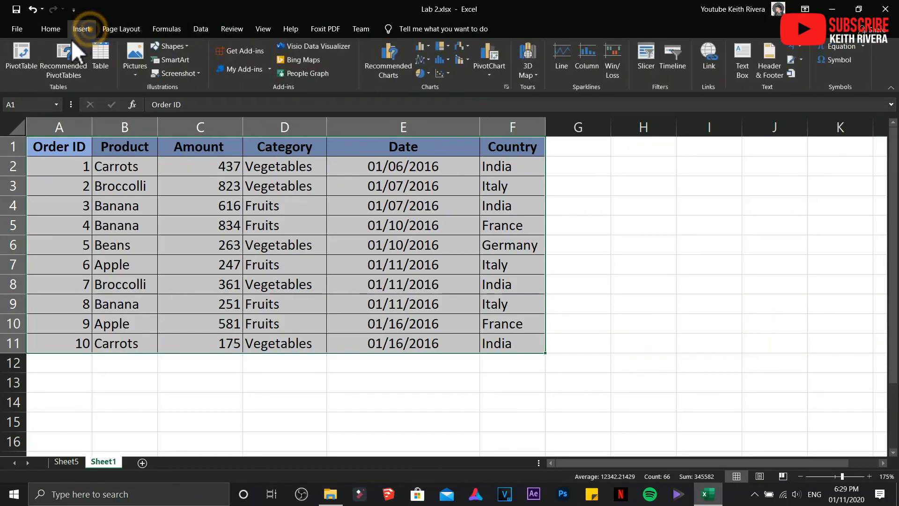
left_click(373, 389)
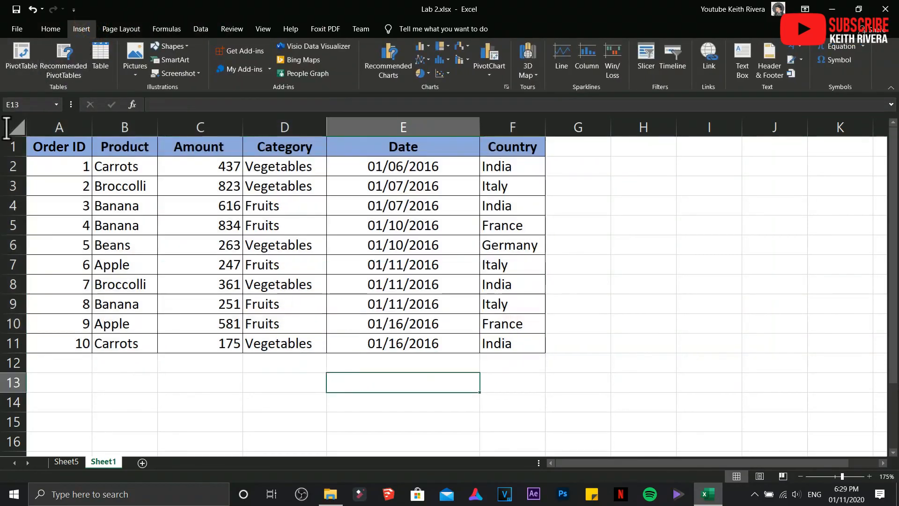
Step: Preview the suggested PivotTables for the order data in A1:F11 using Quick Analysis
left_click_drag(46, 141, 486, 349)
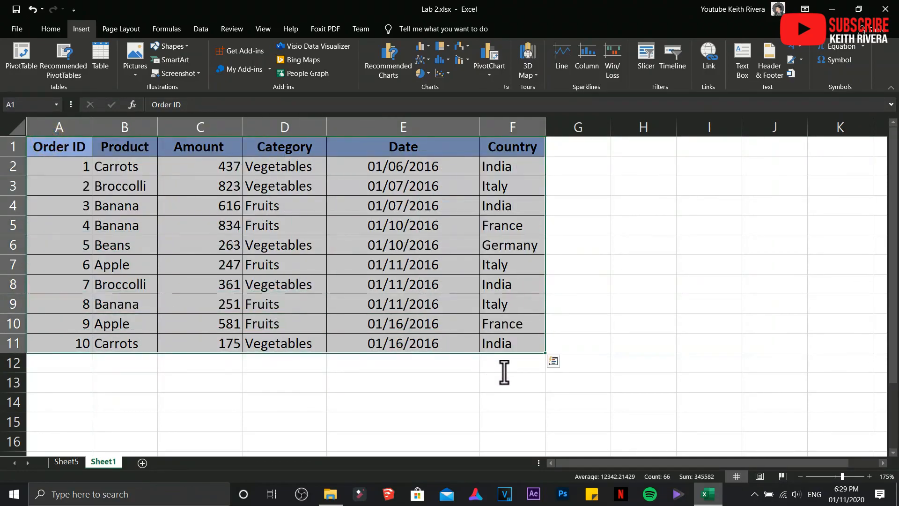
left_click(553, 360)
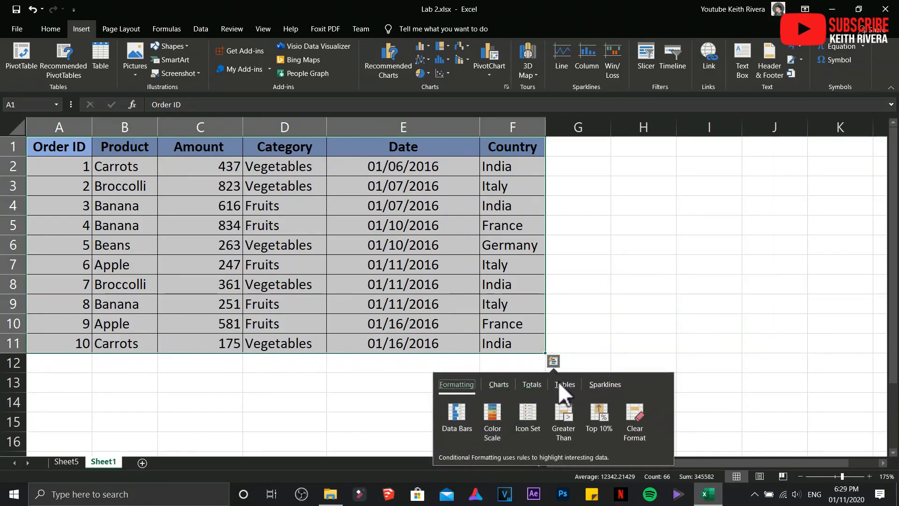
left_click(569, 384)
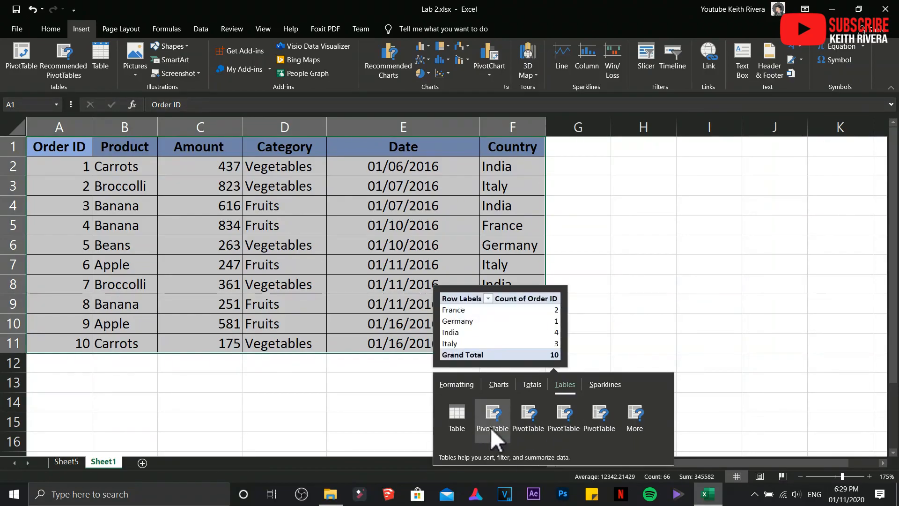
left_click(689, 300)
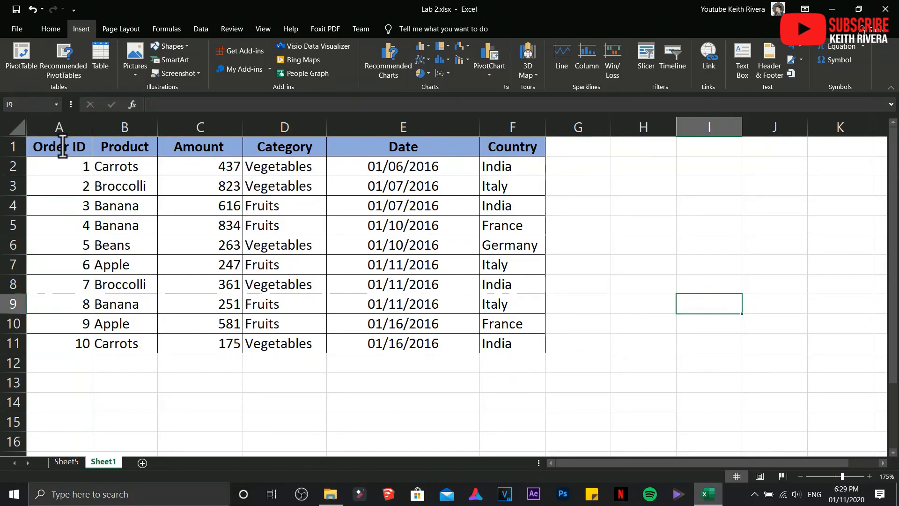
Step: Insert a PivotChart based on the order data in A1:F11, placed on a new worksheet
left_click_drag(62, 147, 495, 345)
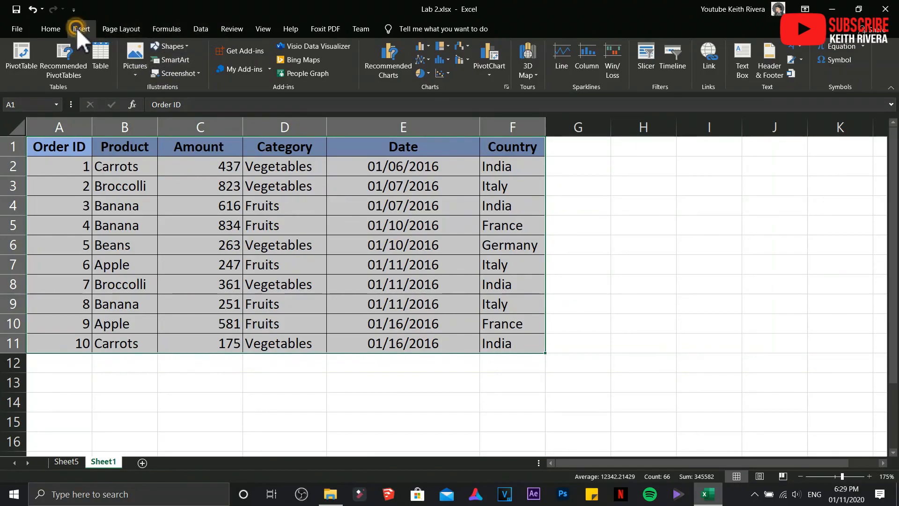
left_click(51, 31)
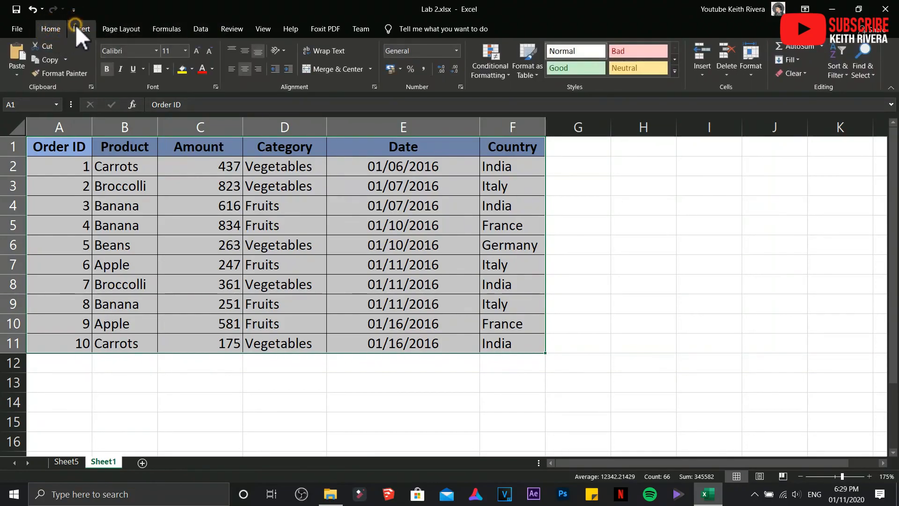
left_click(74, 24)
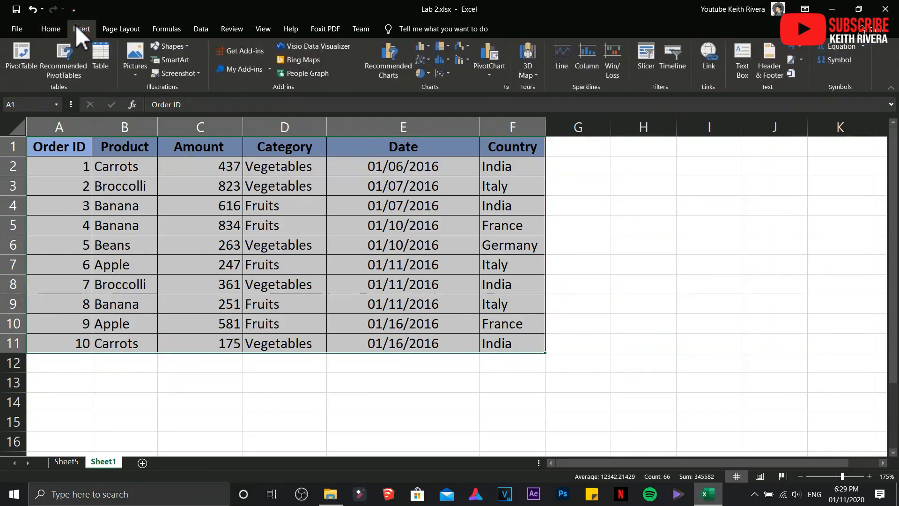
left_click(489, 77)
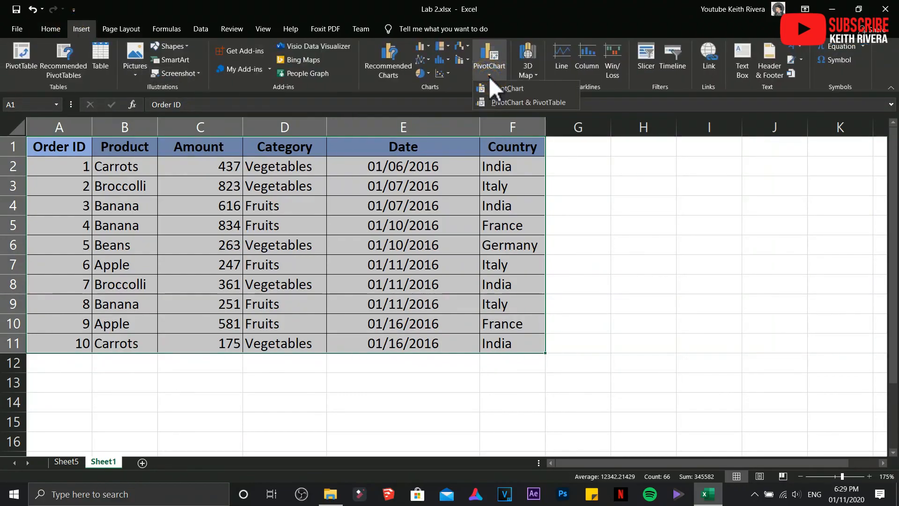
left_click(510, 90)
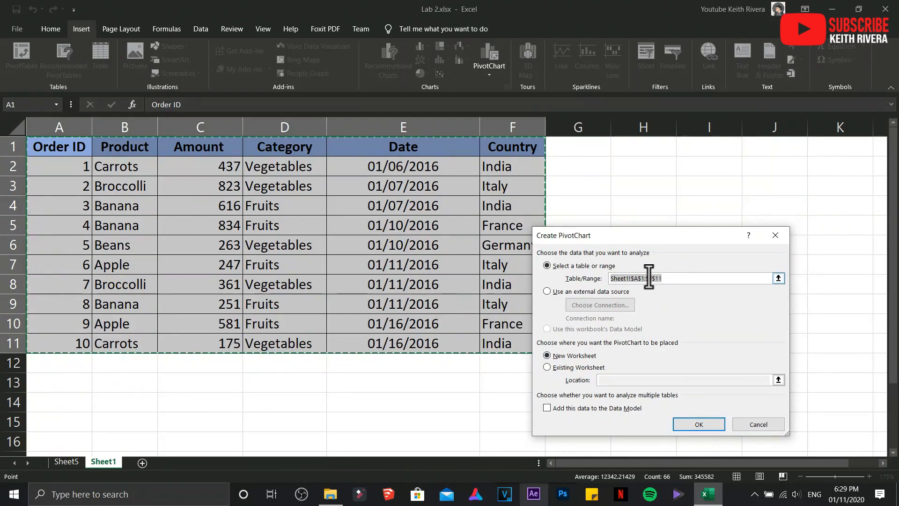
left_click(719, 423)
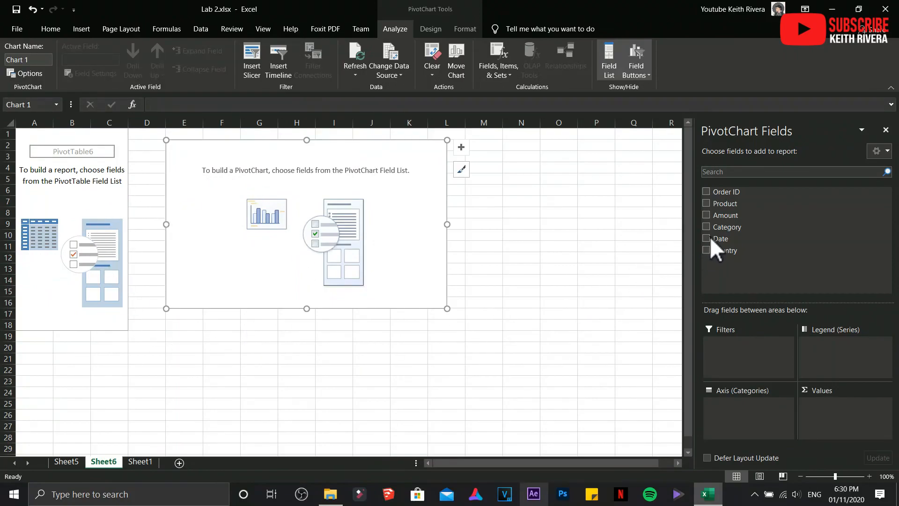
Step: Add the Product, Amount, Date and Country fields to the PivotChart
left_click(707, 203)
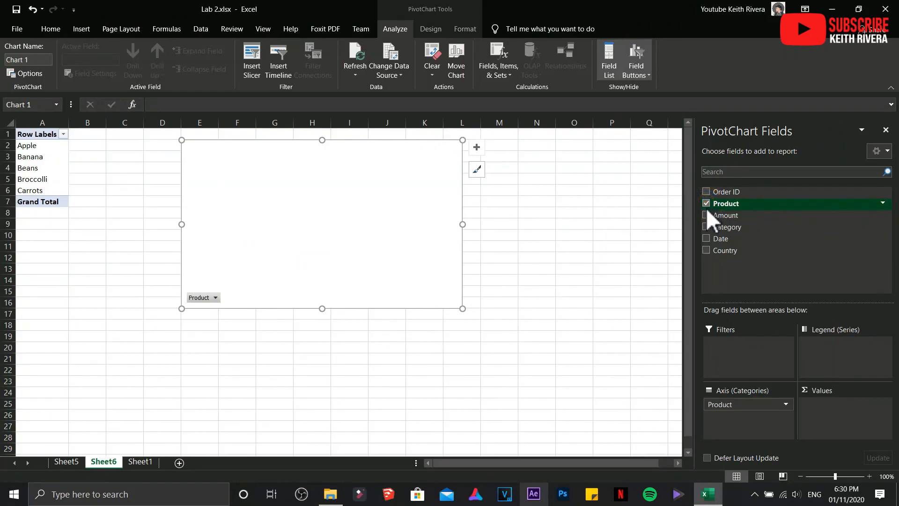
left_click(707, 215)
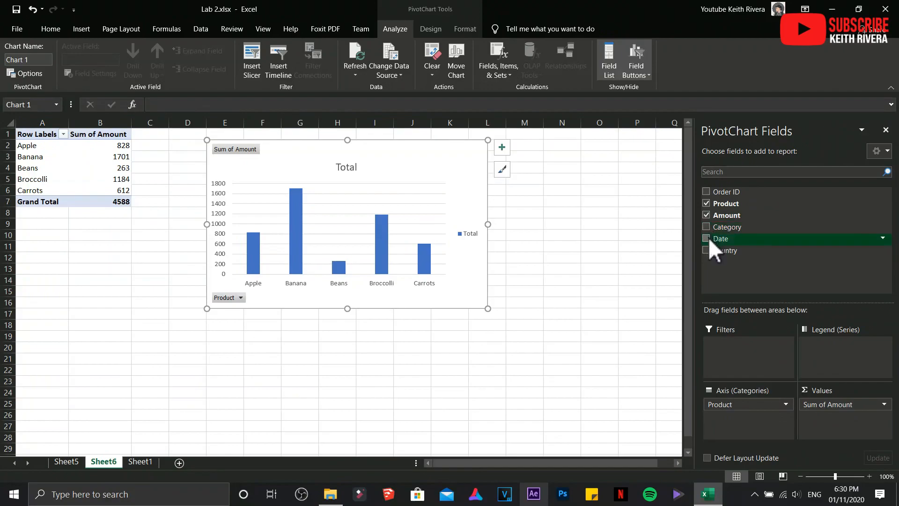
left_click(706, 238)
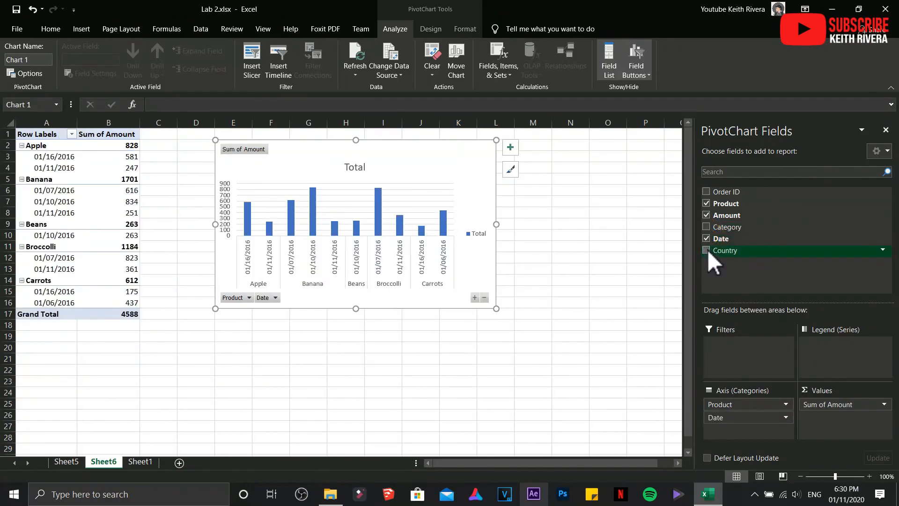
left_click(707, 249)
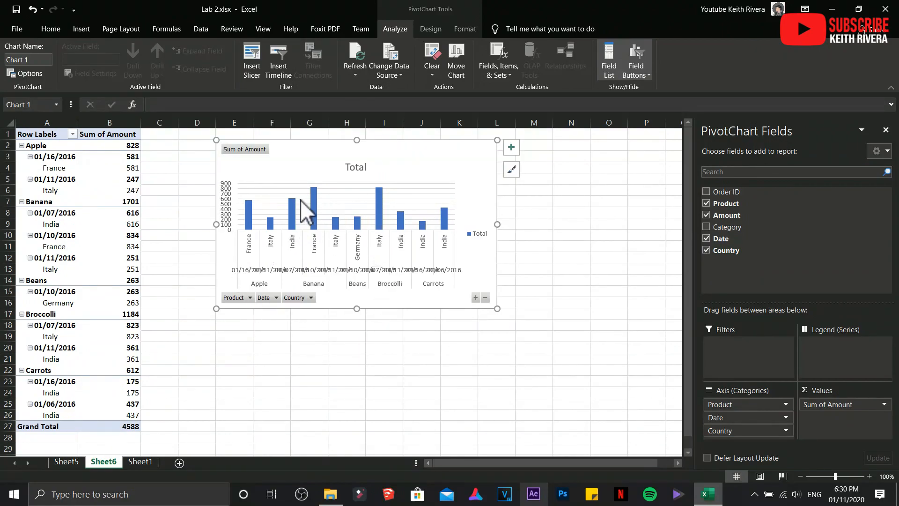
Step: Enlarge the PivotChart so it extends to about column P and row 24 and its axis labels no longer overlap
left_click(497, 308)
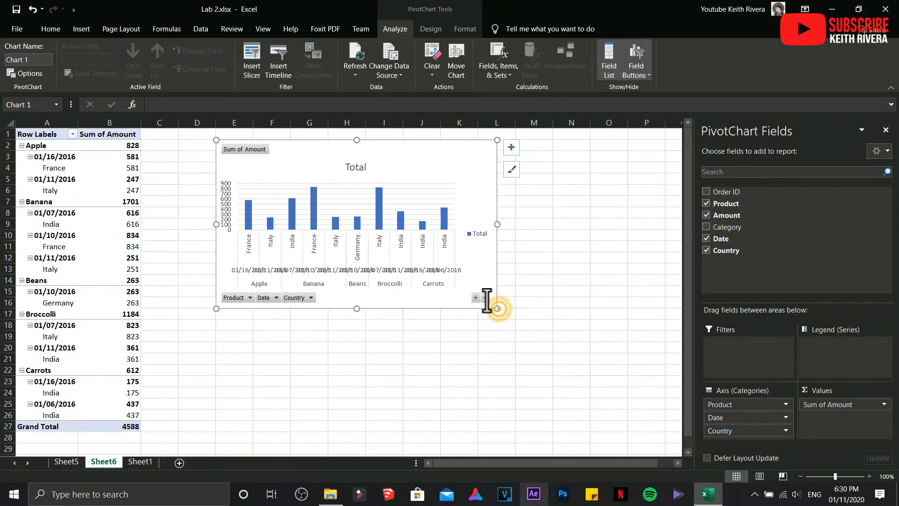
left_click_drag(497, 308, 631, 402)
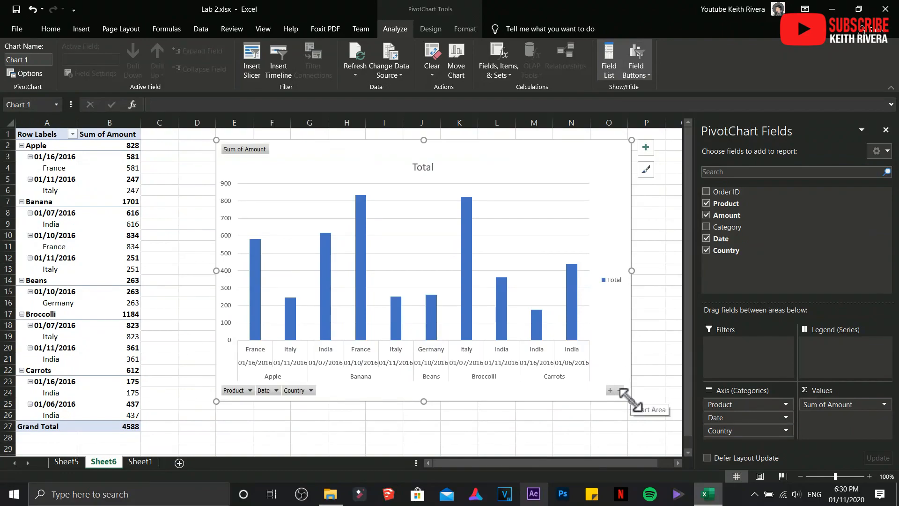
left_click_drag(631, 270, 655, 270)
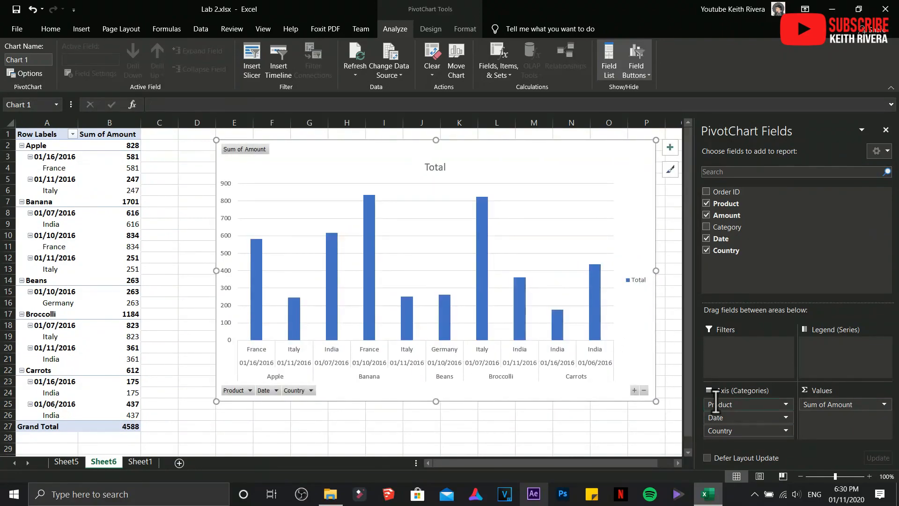
Step: Move the Product field from the PivotChart's axis categories to its report filters
left_click(718, 402)
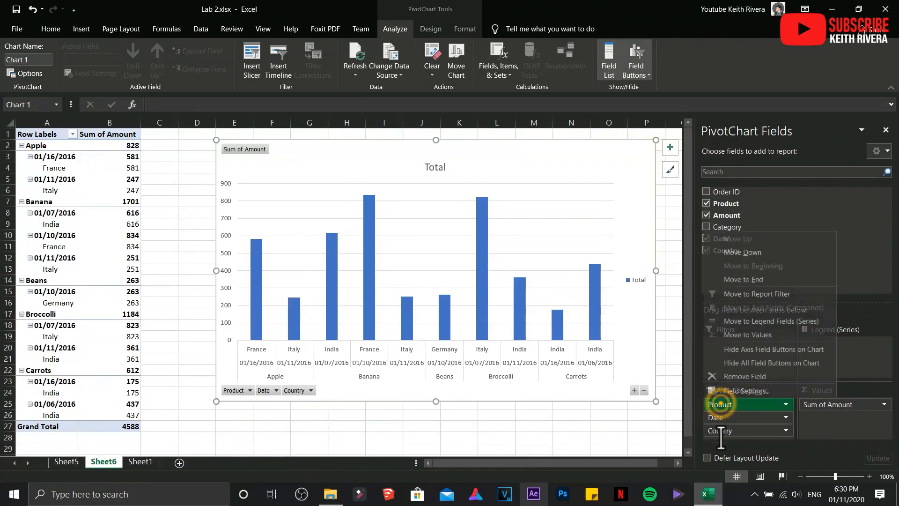
left_click(725, 405)
left_click_drag(725, 405, 732, 359)
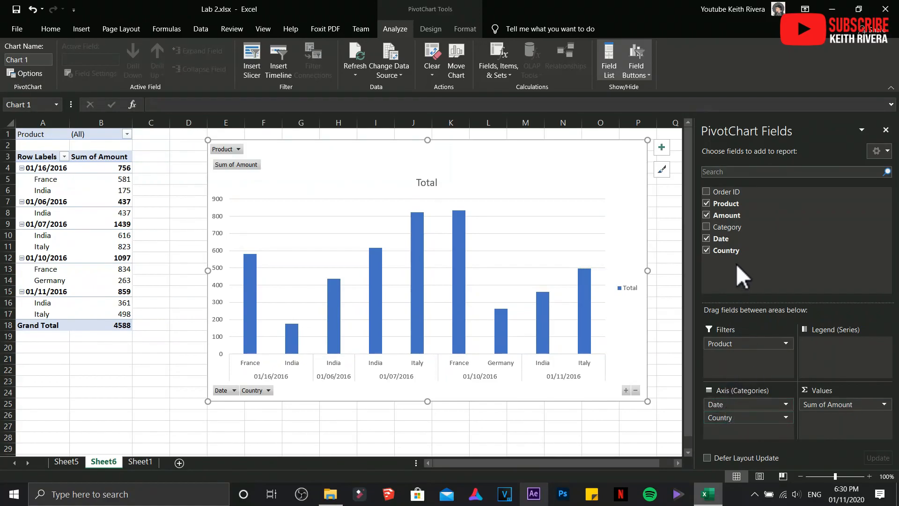
Step: Add the Category field to the PivotChart and place it as the legend series
left_click(706, 228)
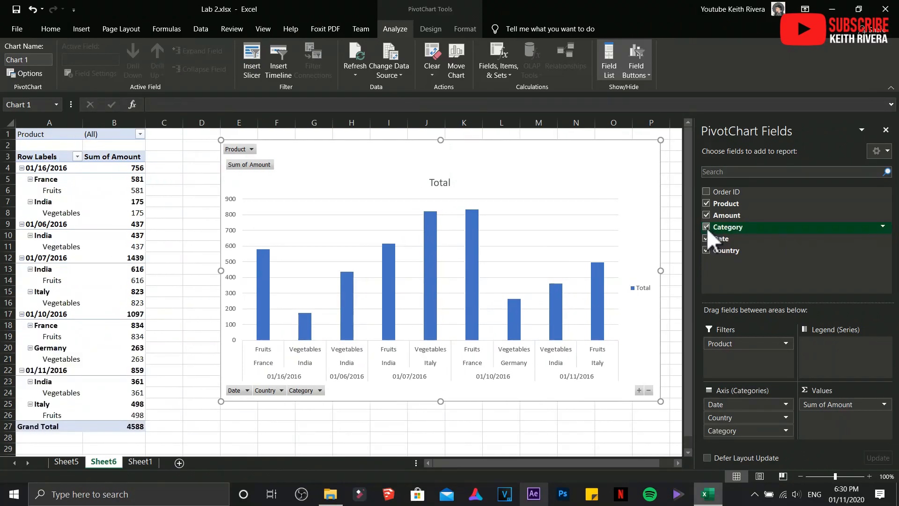
left_click(740, 430)
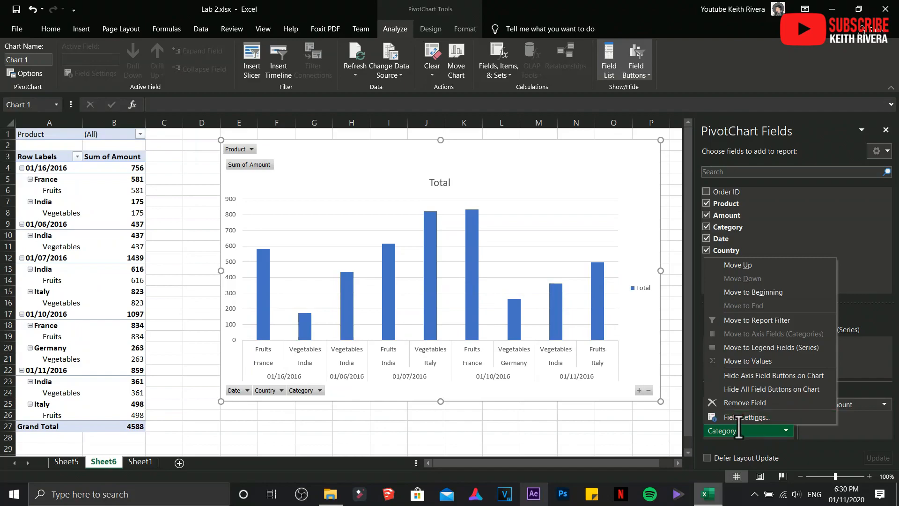
left_click(737, 428)
left_click_drag(737, 428, 837, 376)
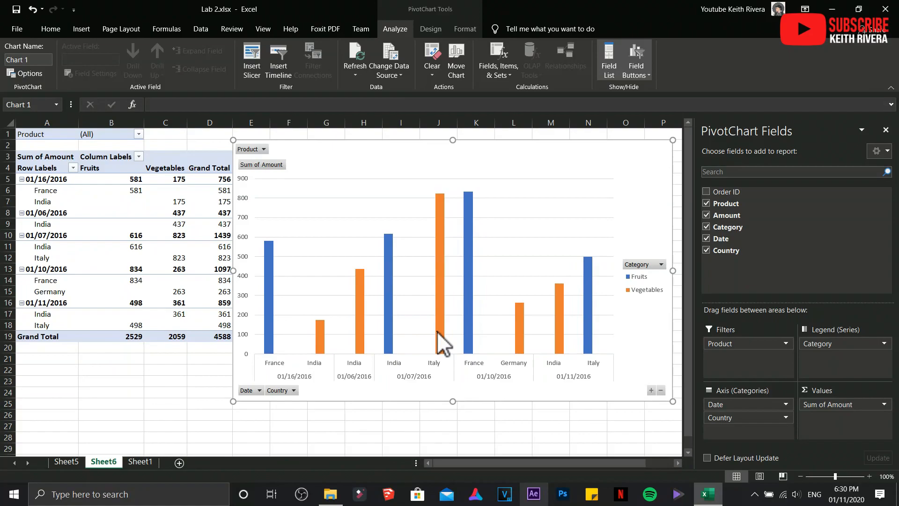
Step: Rearrange the PivotChart fields so Country and Date are report filters and Product is the axis category
left_click(736, 405)
left_click(730, 417)
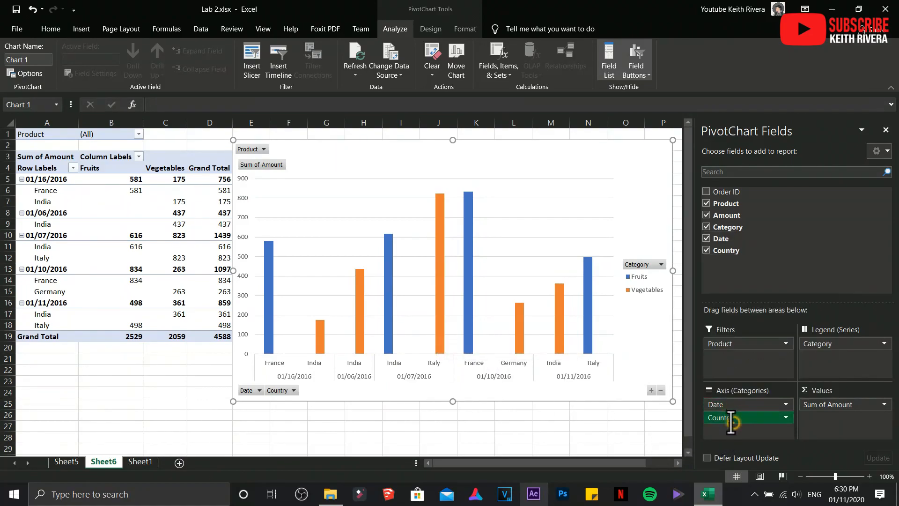
left_click(729, 440)
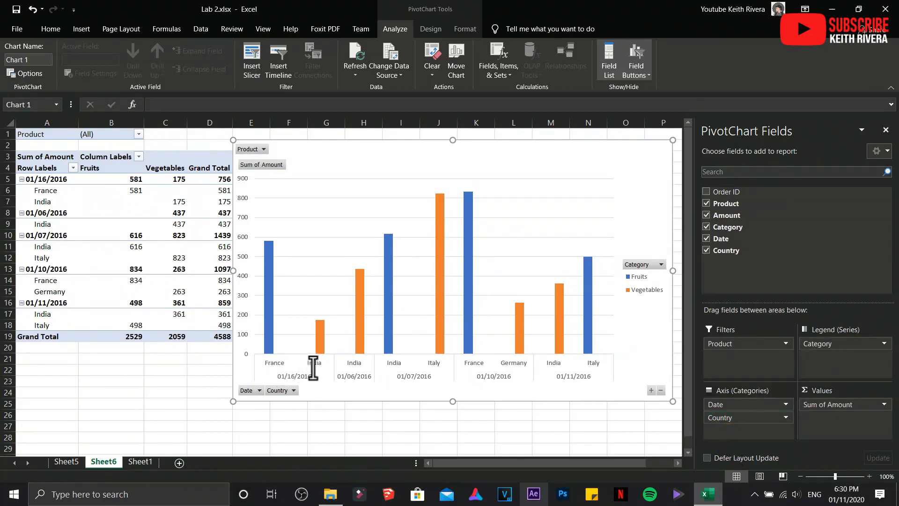
left_click_drag(734, 416, 752, 348)
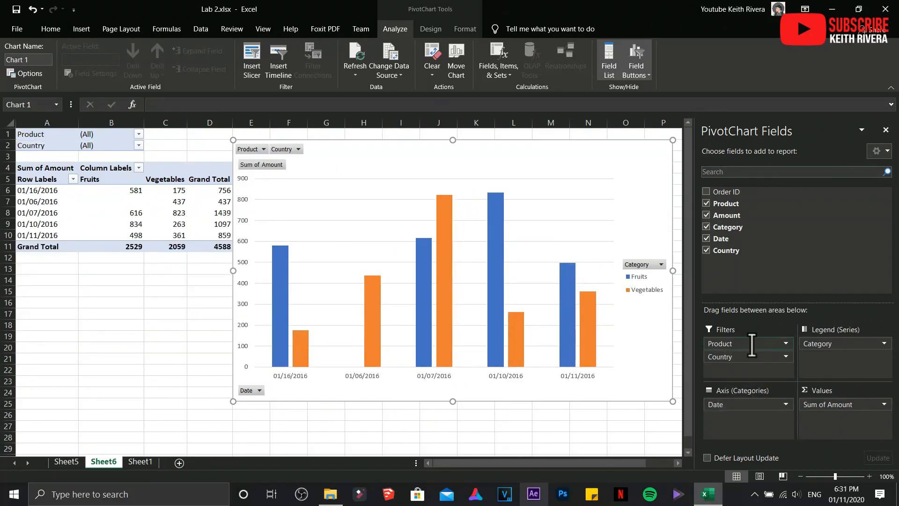
left_click(751, 345)
left_click_drag(751, 345, 742, 374)
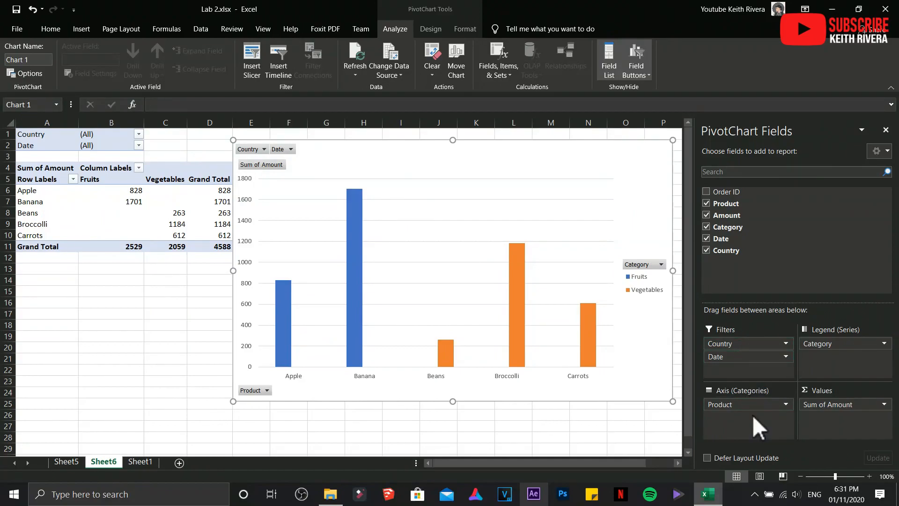
Step: Filter the PivotChart by country to show only India
mouse_move(283, 292)
left_click(263, 150)
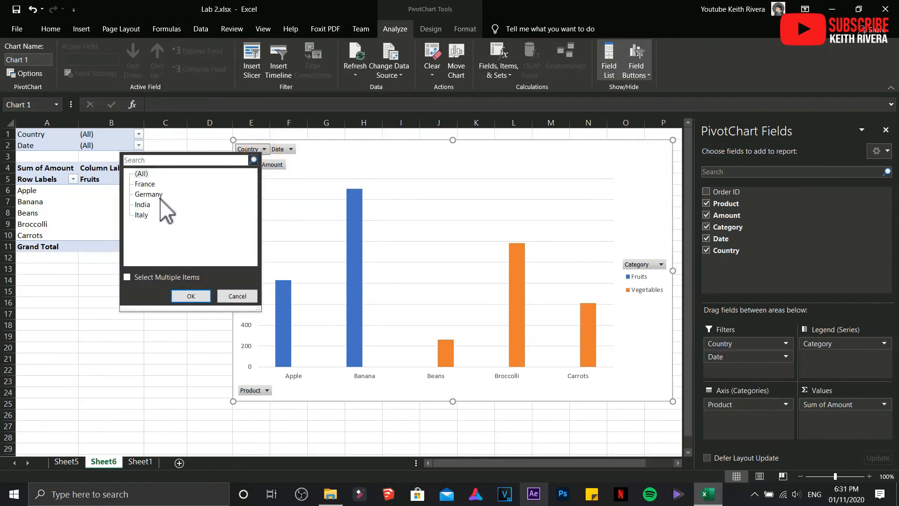
left_click(186, 294)
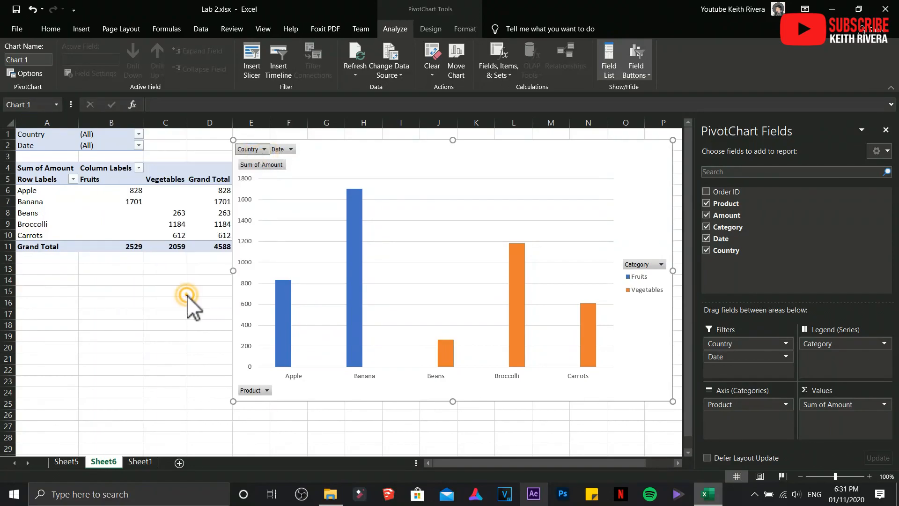
left_click(325, 357)
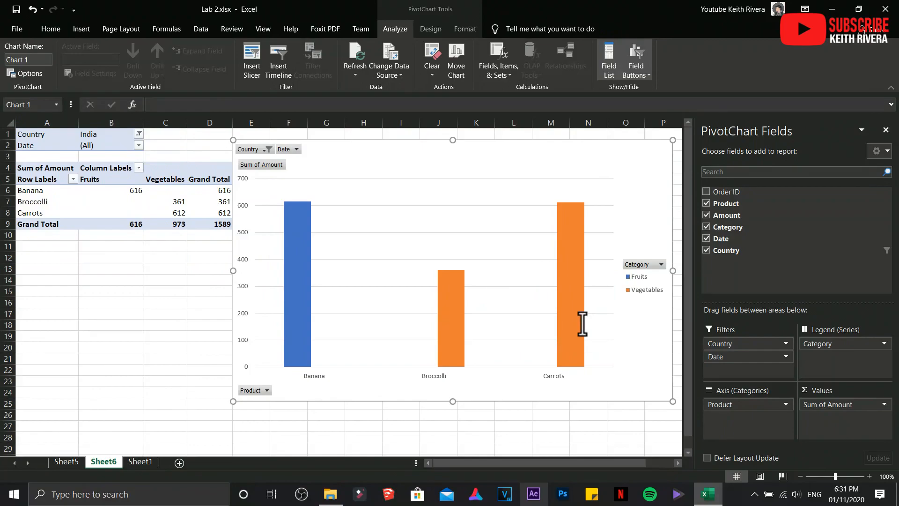
mouse_move(578, 323)
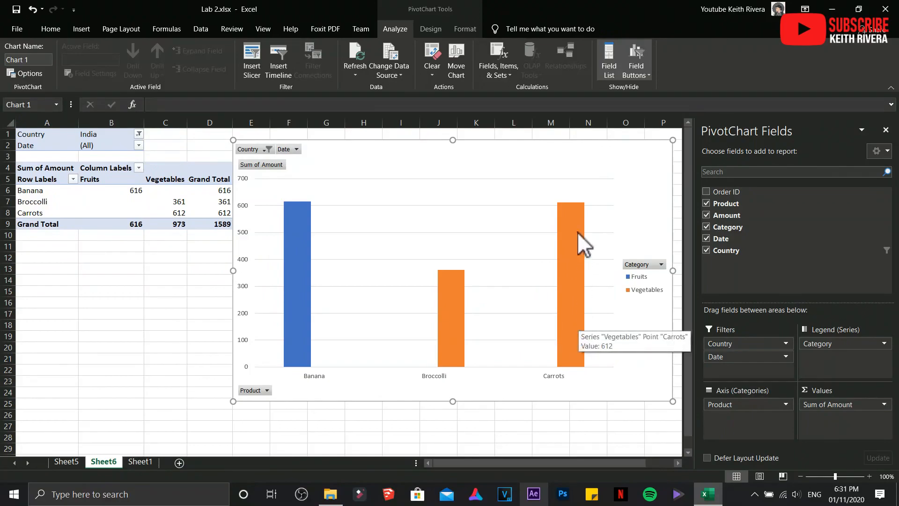
mouse_move(455, 309)
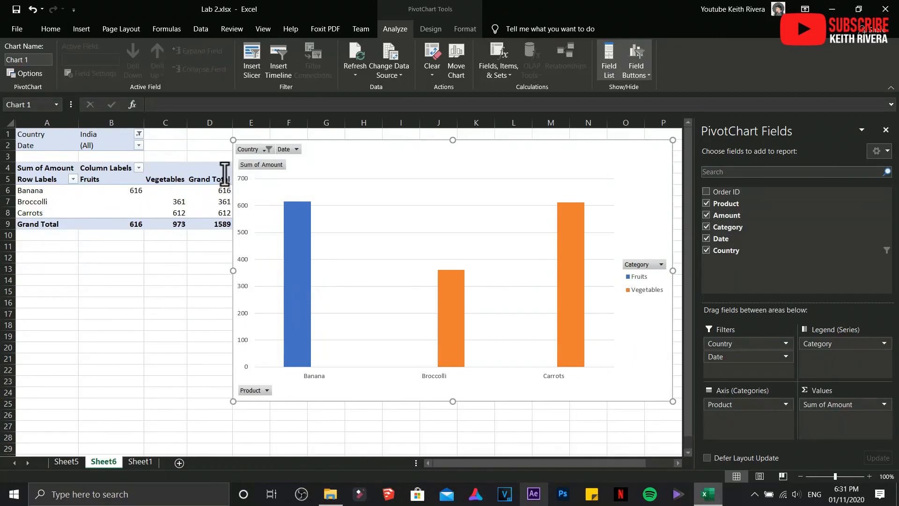
Step: Shrink the PivotChart so its upper-left corner sits at about column F, row 3, and apply the dark grey gradient chart style
left_click_drag(233, 140, 285, 153)
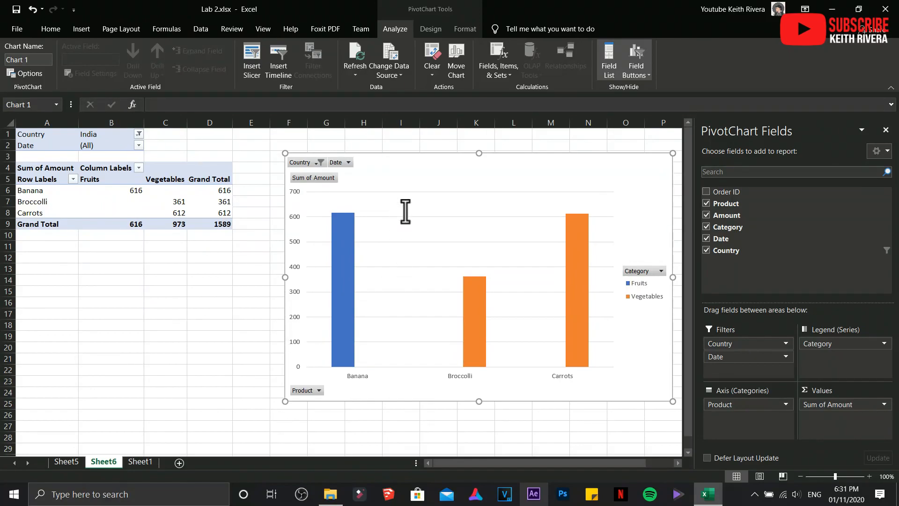
left_click(432, 30)
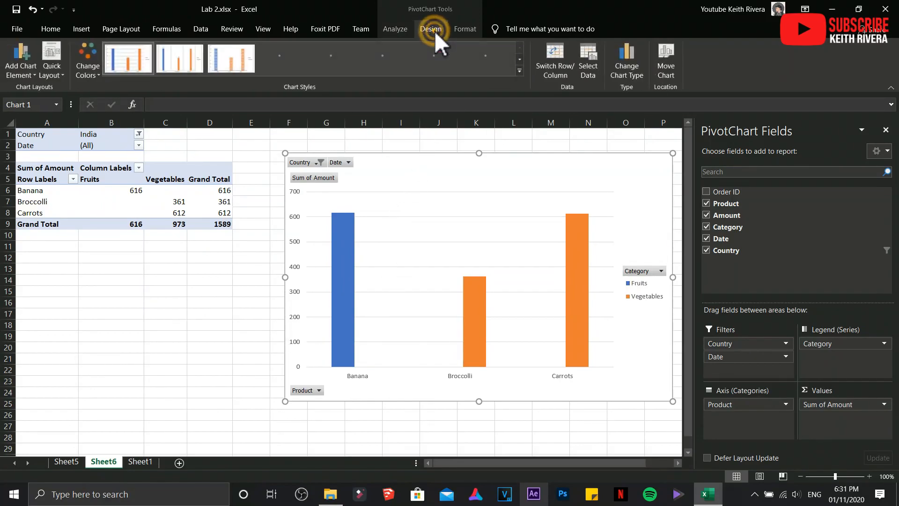
left_click(520, 70)
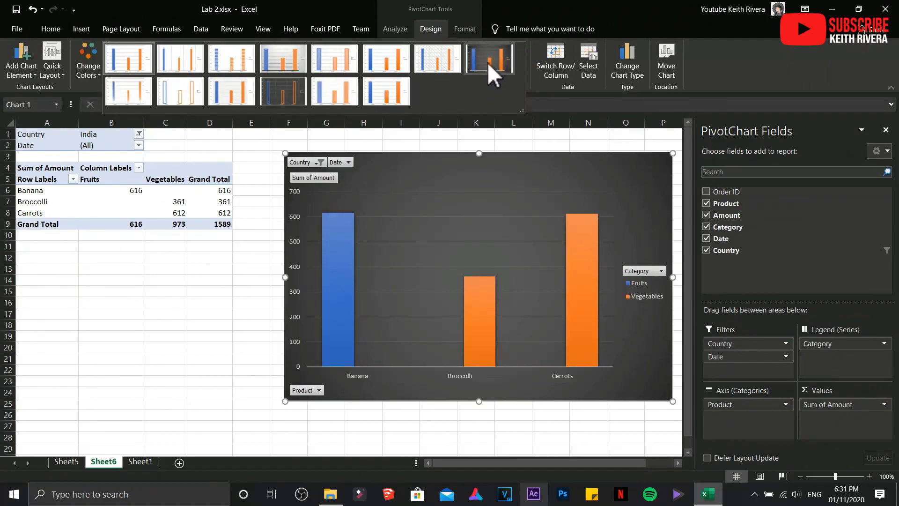
left_click(487, 62)
left_click(230, 298)
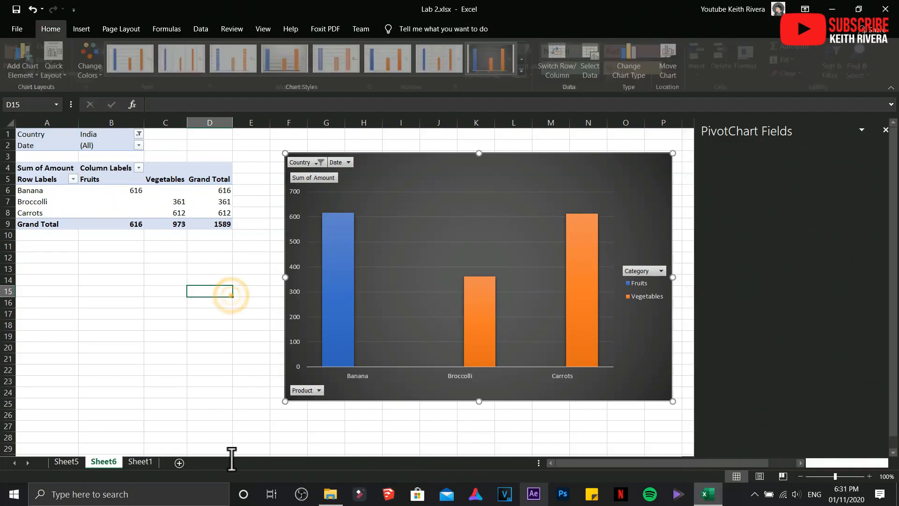
left_click(395, 291)
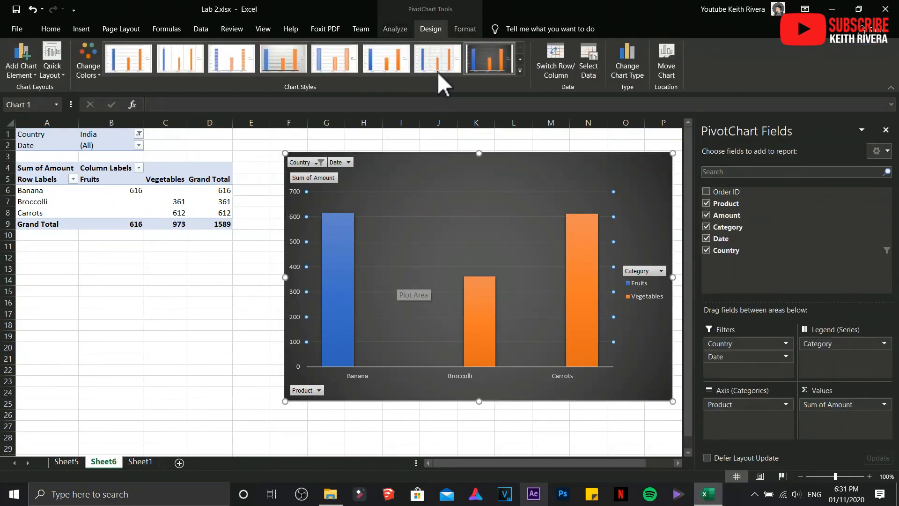
left_click(229, 268)
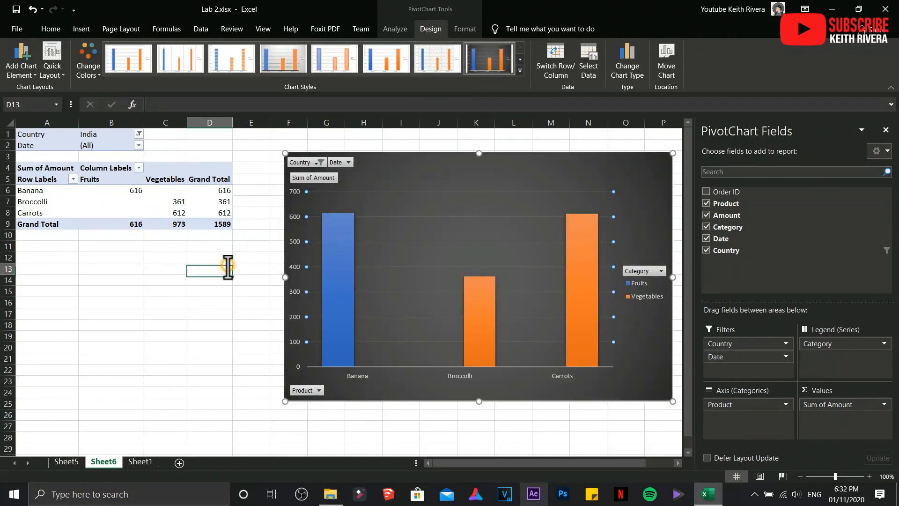
Step: Apply All Borders to the PivotTable's product rows A6:D8 on Sheet6
left_click_drag(34, 187, 220, 213)
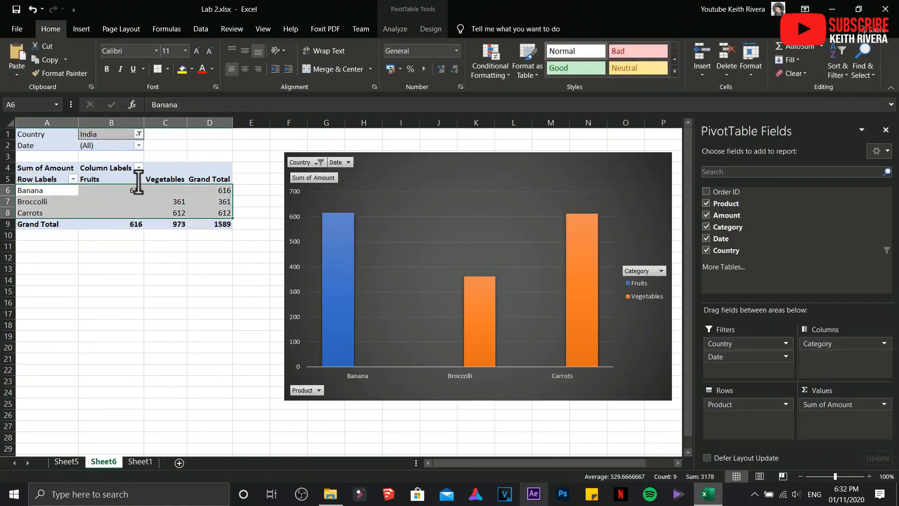
left_click(167, 68)
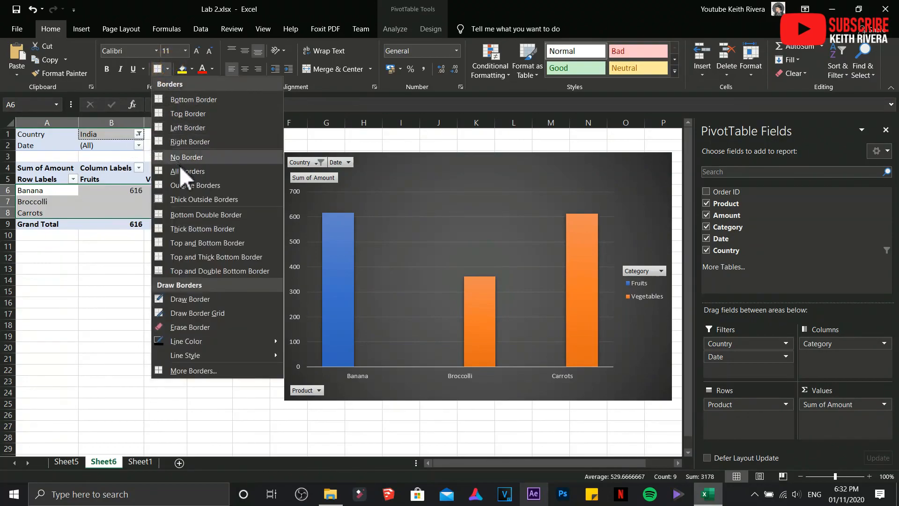
left_click(192, 172)
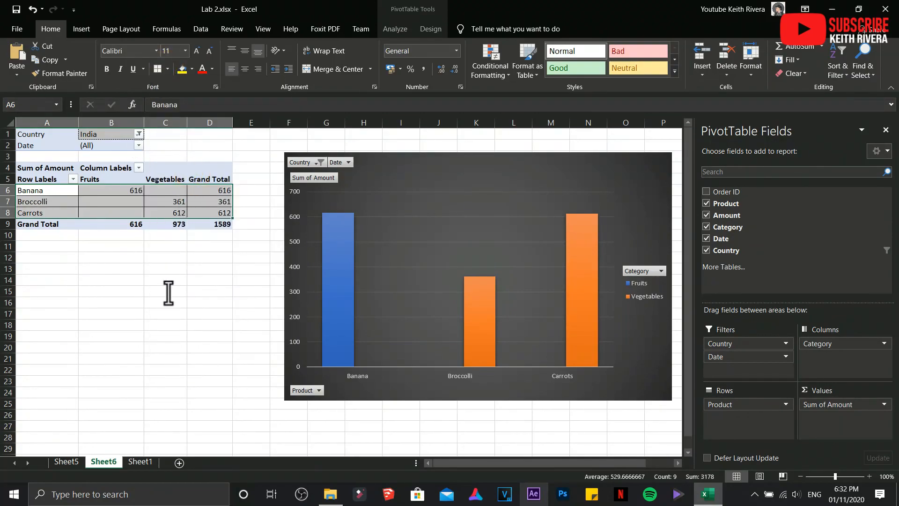
left_click(156, 261)
Step: Format the PivotTable amounts and grand totals in B6:D9 on Sheet6 as Currency
left_click_drag(120, 192, 206, 220)
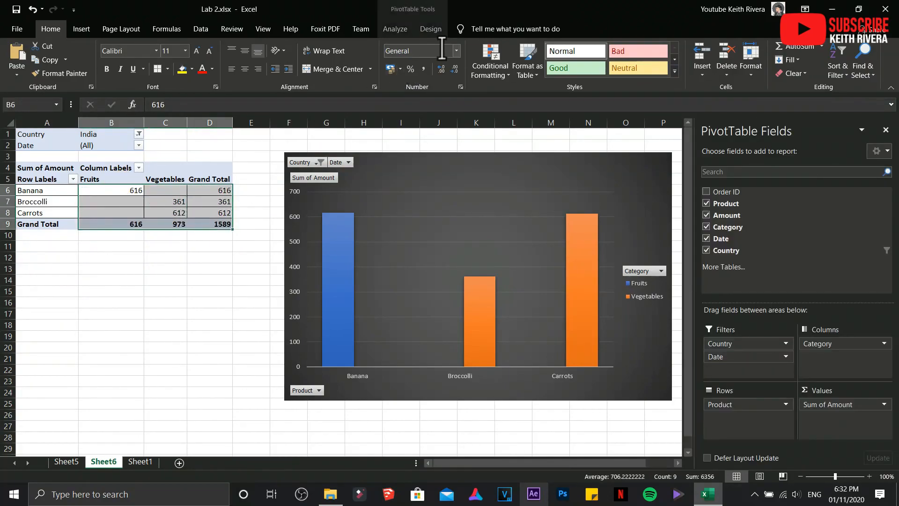
left_click(457, 51)
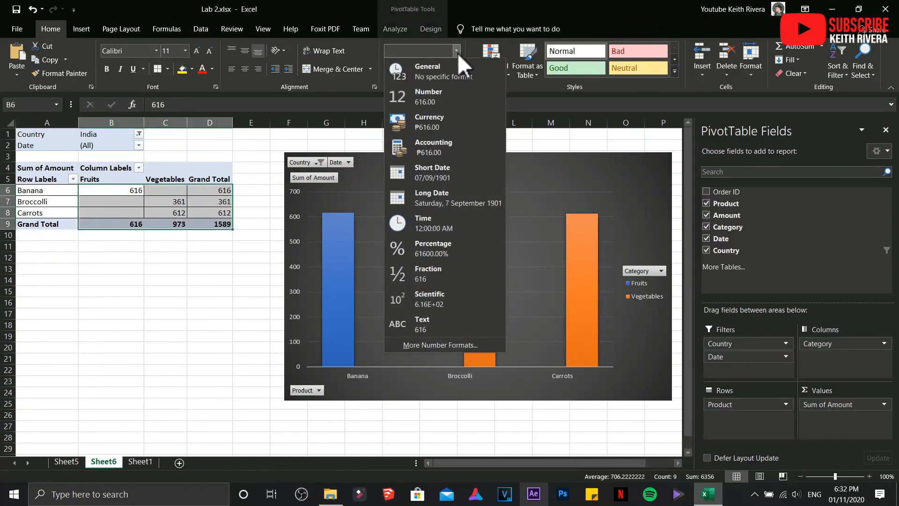
left_click(429, 122)
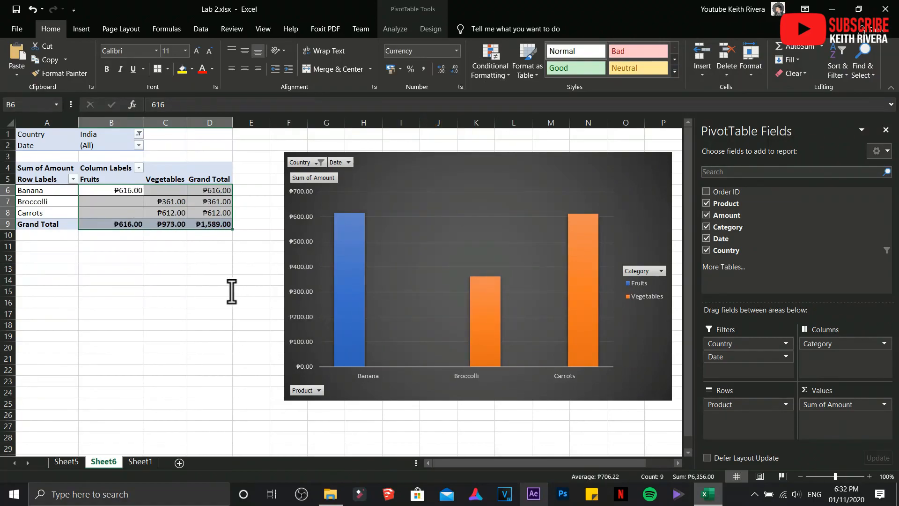
left_click(218, 292)
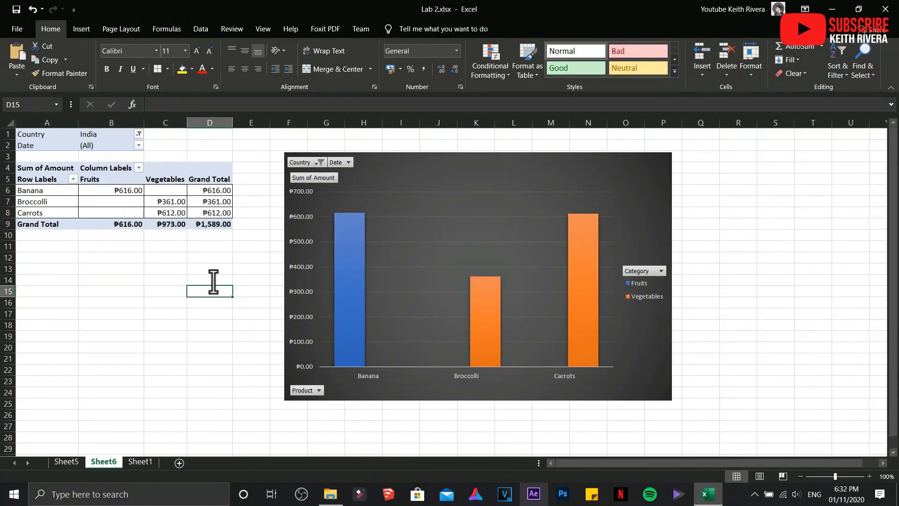
left_click(215, 269)
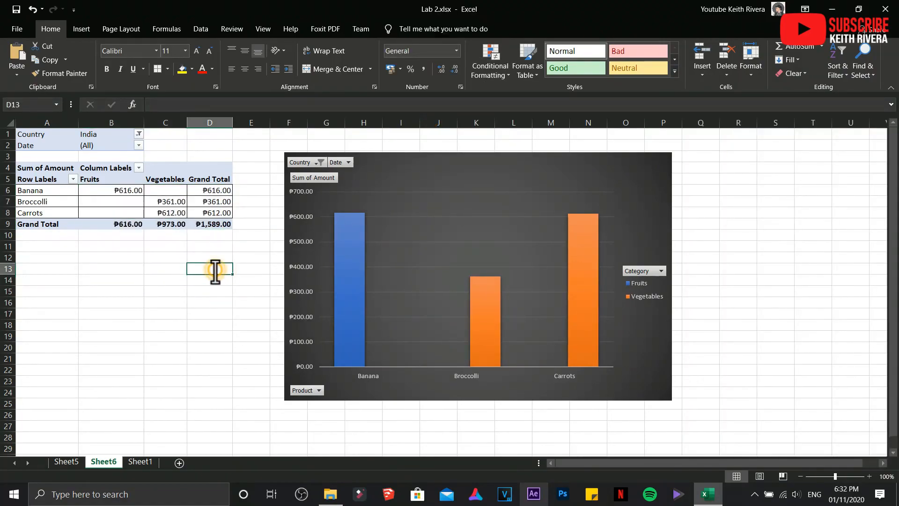
Step: On Sheet5, apply All Borders and the Currency format to the PivotTable amounts and grand totals in B6:G10
left_click(77, 460)
left_click_drag(111, 167, 297, 213)
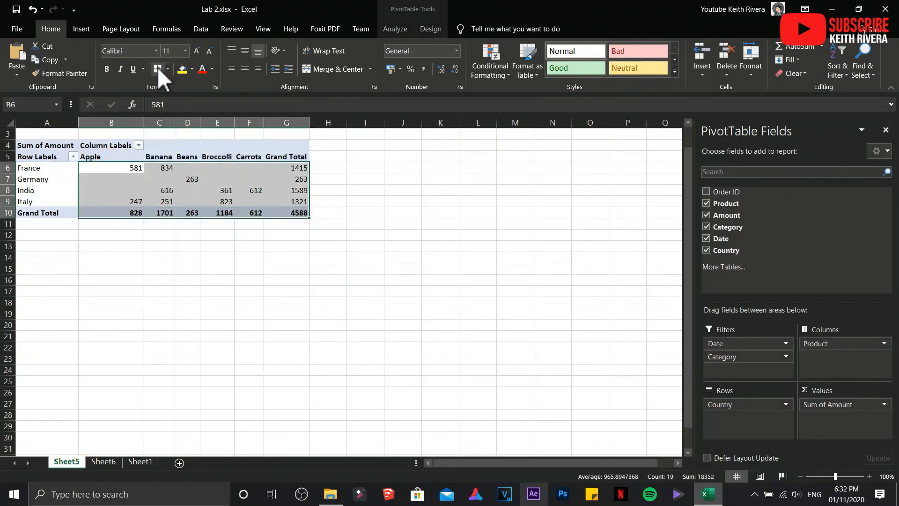
left_click(157, 69)
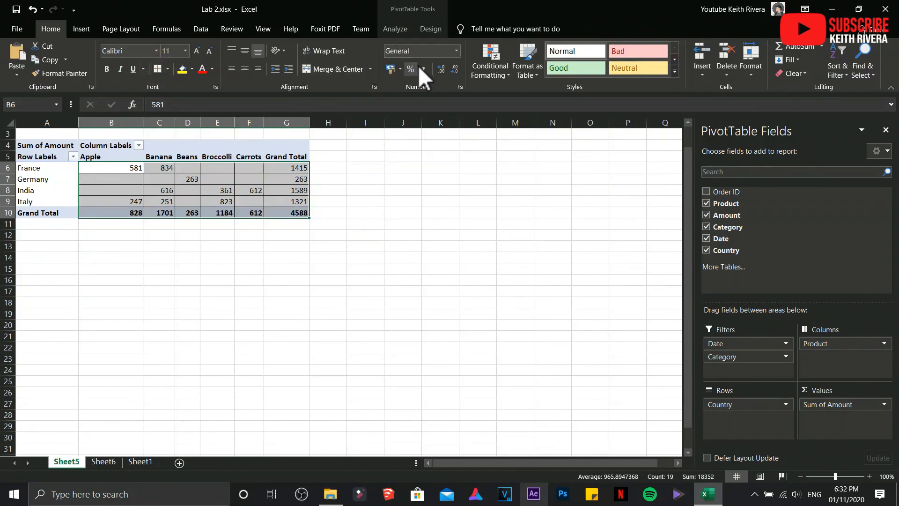
left_click(456, 51)
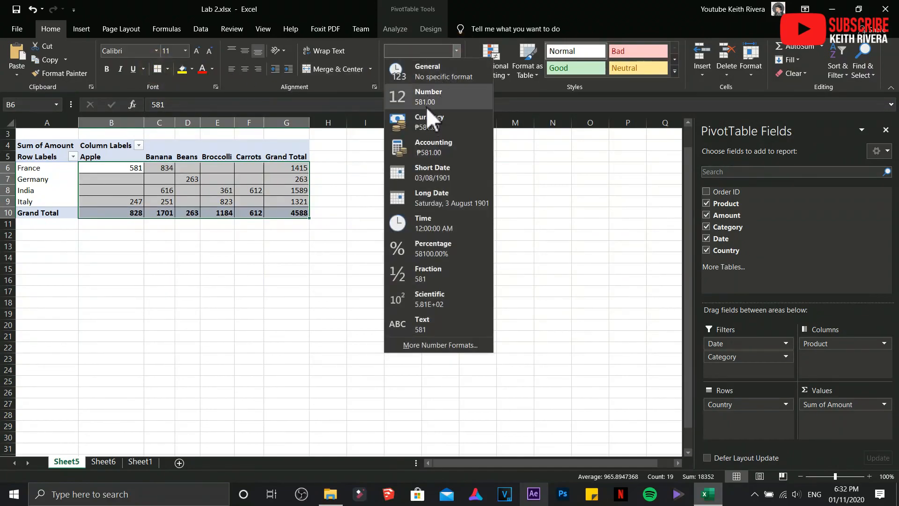
left_click(434, 125)
left_click(206, 359)
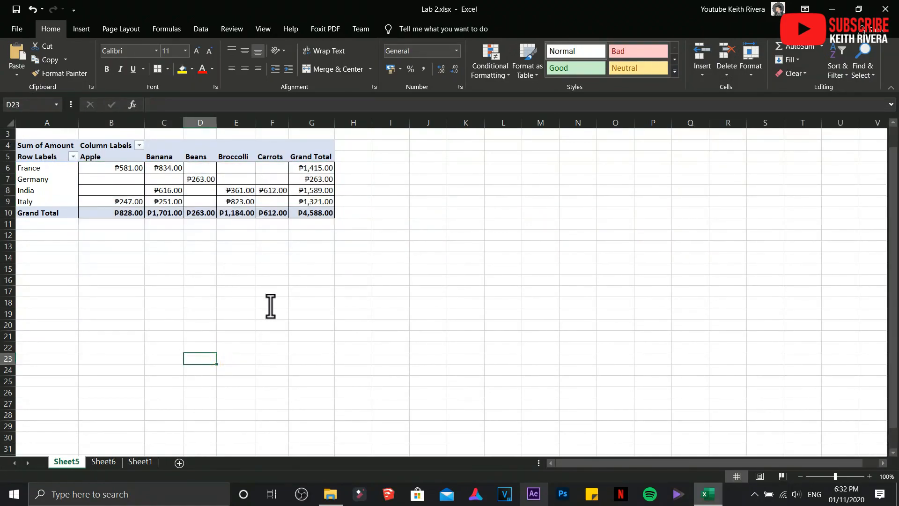
Step: Go back to the source order data on Sheet1 and deselect the table
left_click(100, 464)
left_click(148, 461)
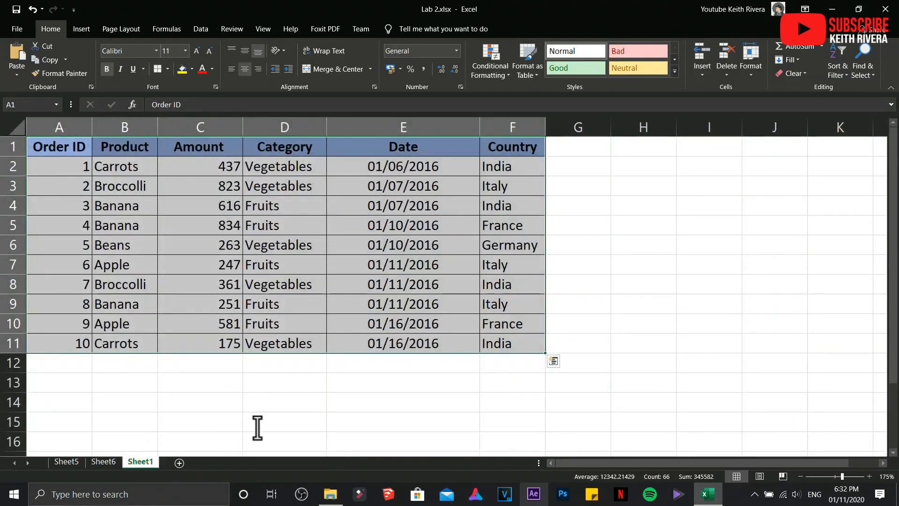
left_click(271, 422)
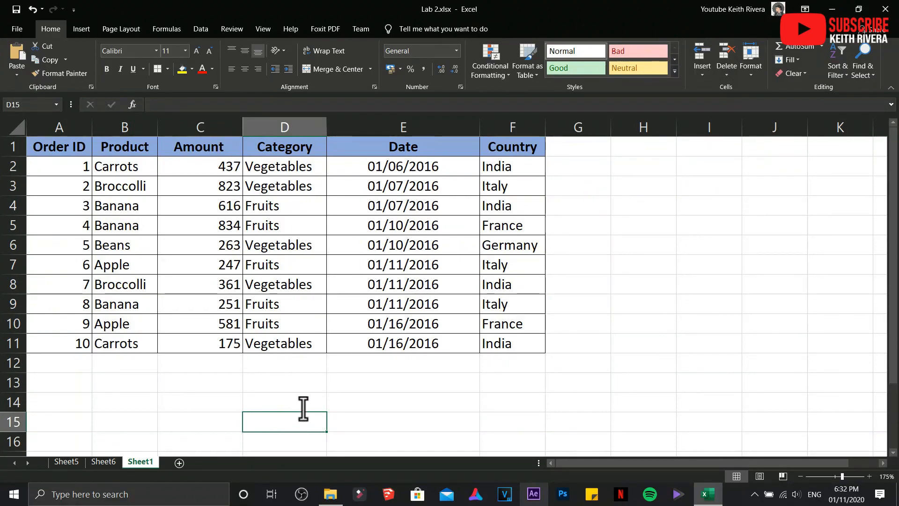
left_click(754, 494)
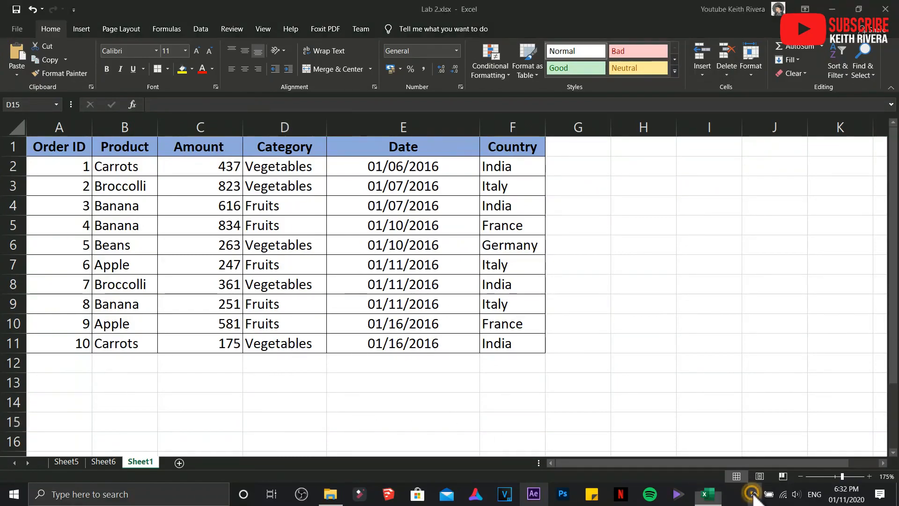